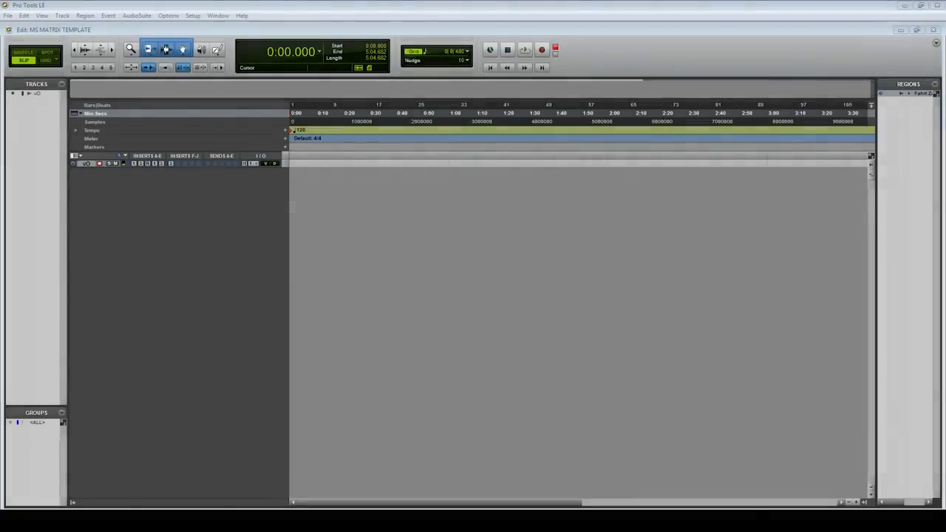
Open the new tracks setup and specify three stereo audio tracks
{"action": "left_click", "coordinate": [63, 16]}
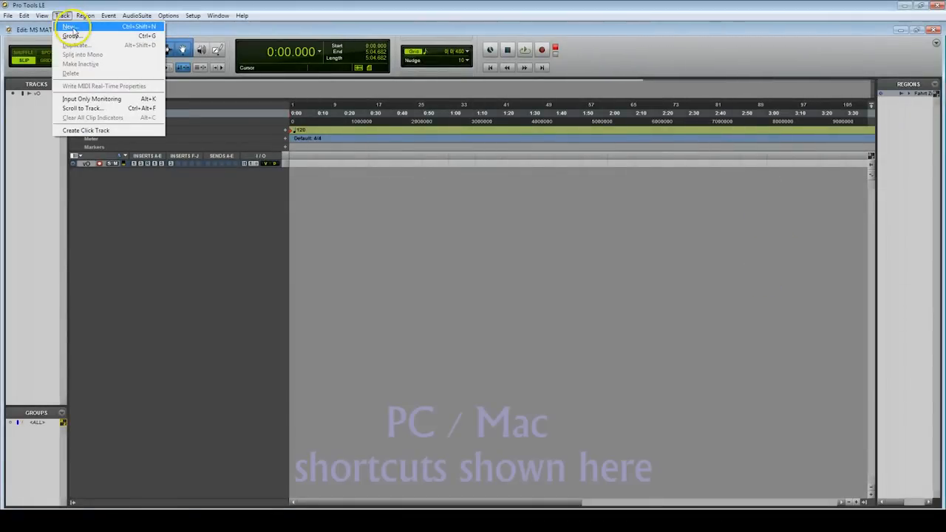
{"action": "left_click", "coordinate": [70, 26]}
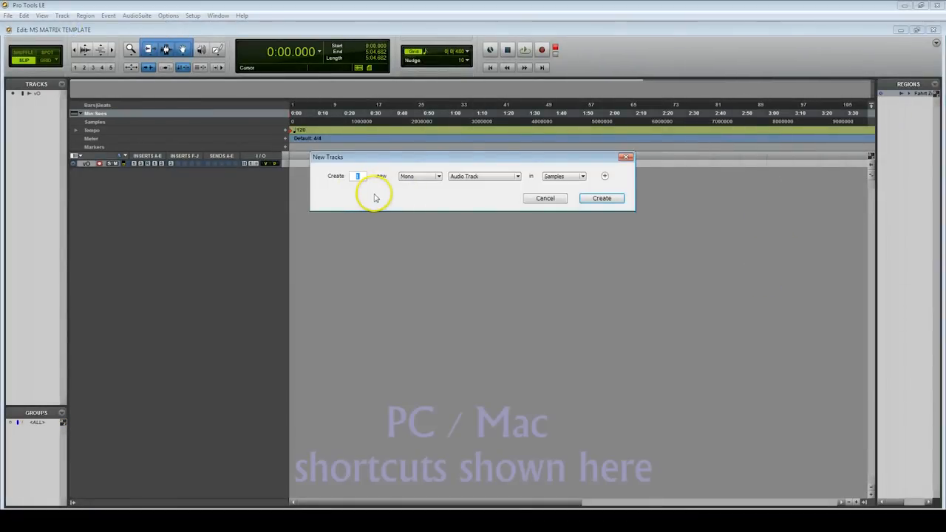
{"action": "type", "text": "3"}
{"action": "left_click", "coordinate": [419, 178]}
{"action": "left_click", "coordinate": [419, 187]}
Add a second entry to the new tracks setup for five mono Aux Input tracks
{"action": "left_click", "coordinate": [604, 175]}
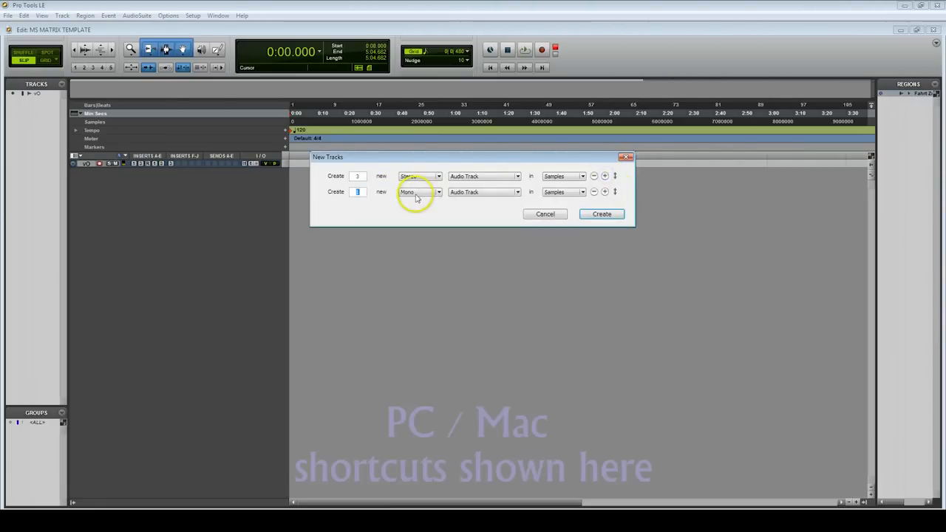
{"action": "left_click", "coordinate": [424, 196]}
{"action": "left_click", "coordinate": [424, 195]}
{"action": "left_click", "coordinate": [477, 193]}
{"action": "left_click", "coordinate": [469, 208]}
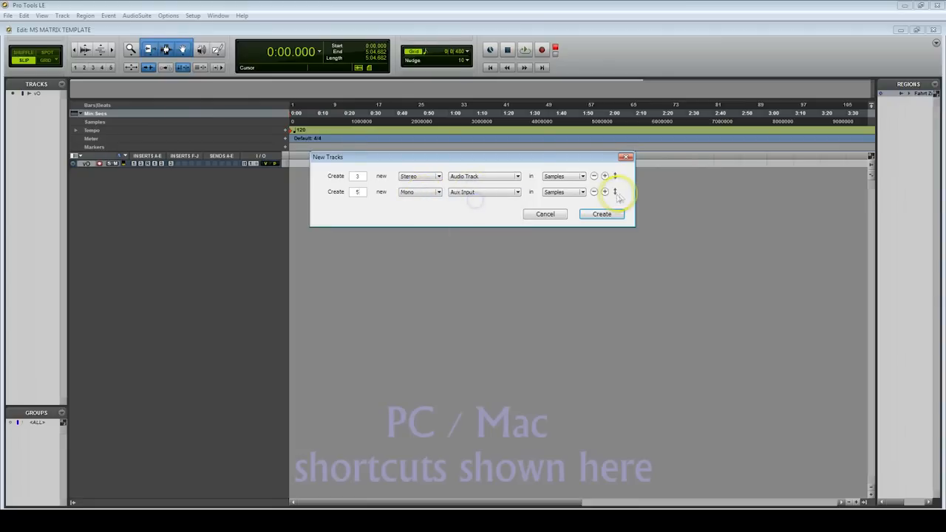
Add one stereo Master Fader to the new tracks setup and create all the tracks
{"action": "left_click", "coordinate": [604, 191]}
{"action": "left_click", "coordinate": [424, 208]}
{"action": "left_click", "coordinate": [426, 217]}
{"action": "left_click", "coordinate": [469, 207]}
{"action": "left_click", "coordinate": [474, 230]}
{"action": "left_click", "coordinate": [603, 230]}
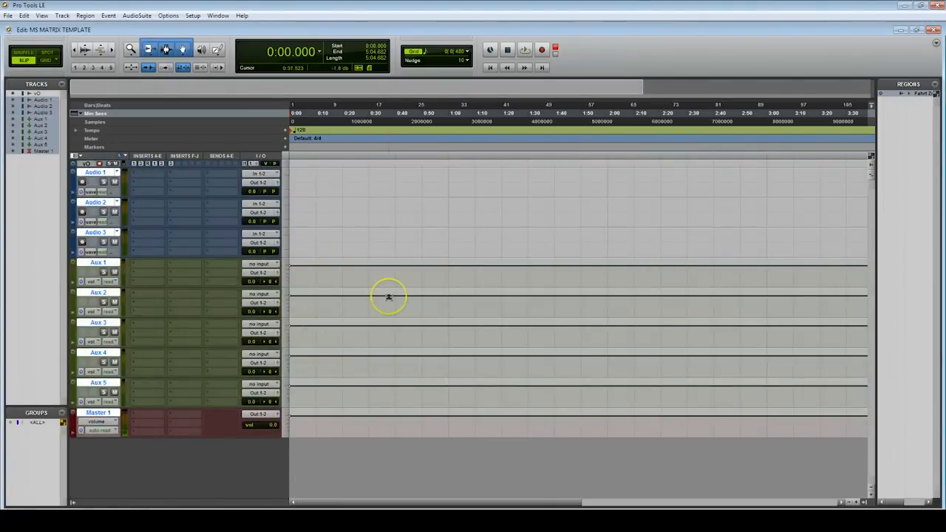
In the Mix window, rename the audio tracks Original, Mid and Sides, and the aux tracks L + R, L - R, R - L, M + S and M - S
{"action": "key", "text": "ctrl+equal"}
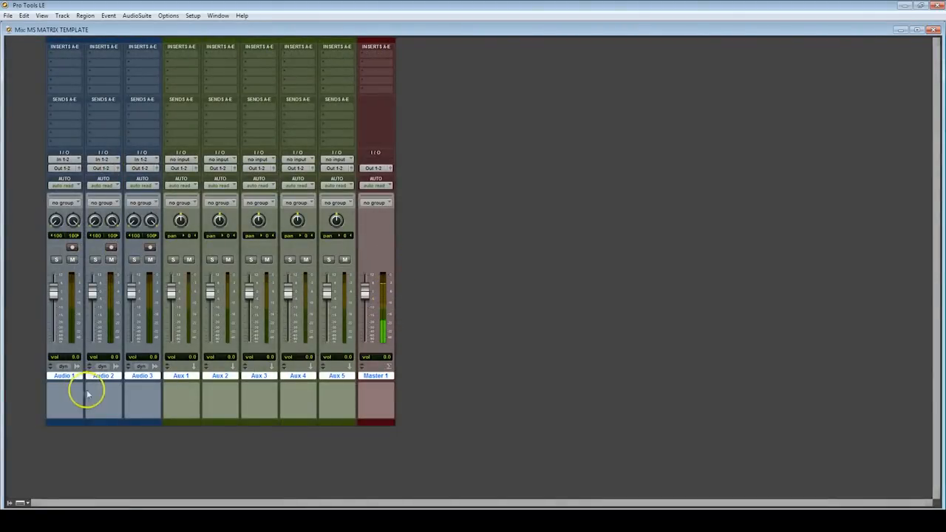
{"action": "double_click", "coordinate": [67, 375]}
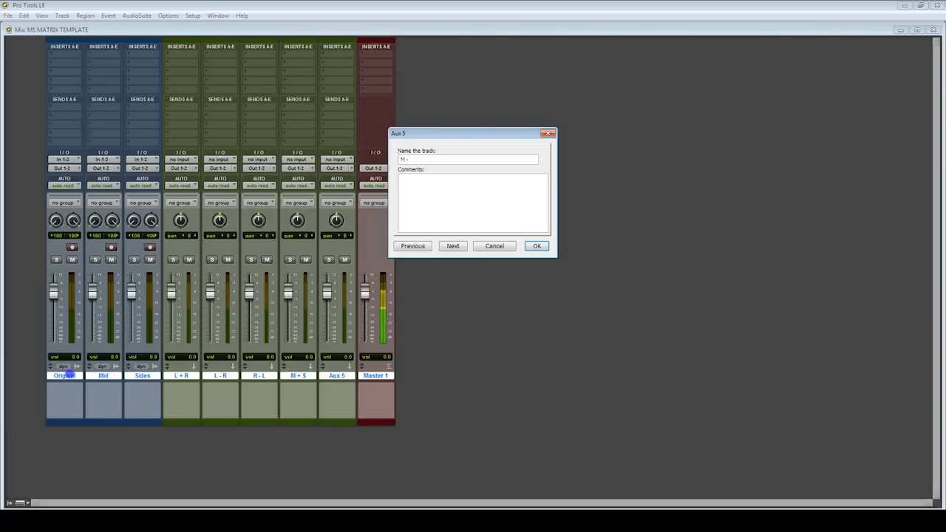
{"action": "key", "text": "Return"}
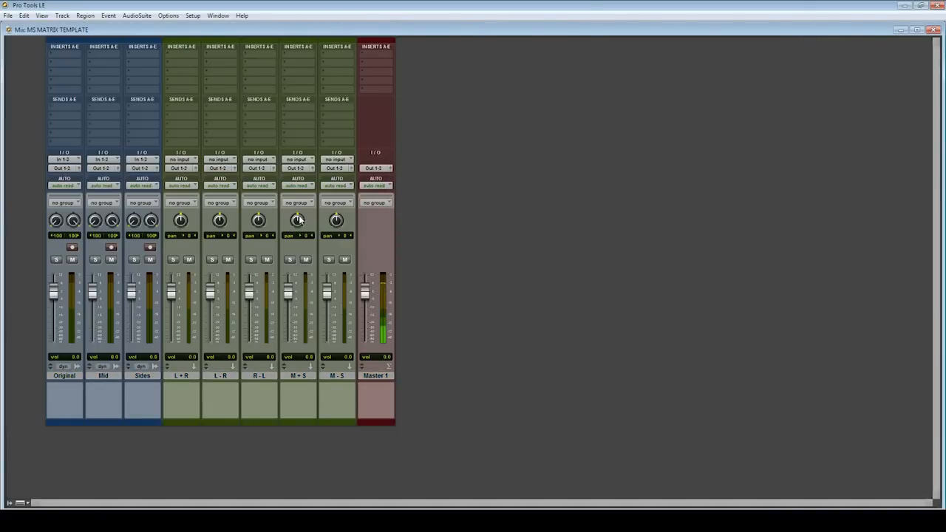
Pan the M + S track fully left (100) and the M - S track fully right (100)
{"action": "left_click", "coordinate": [336, 220]}
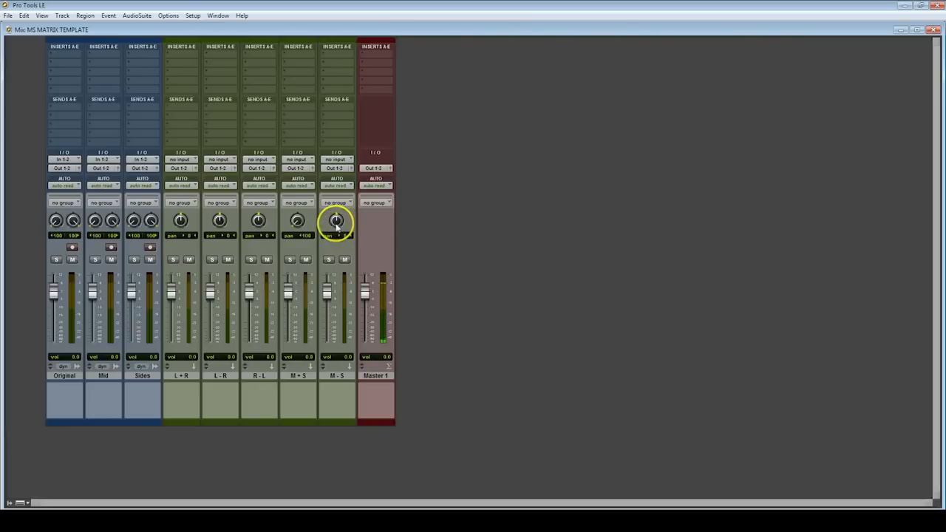
{"action": "left_click_drag", "start_coordinate": [336, 220], "coordinate": [336, 168]}
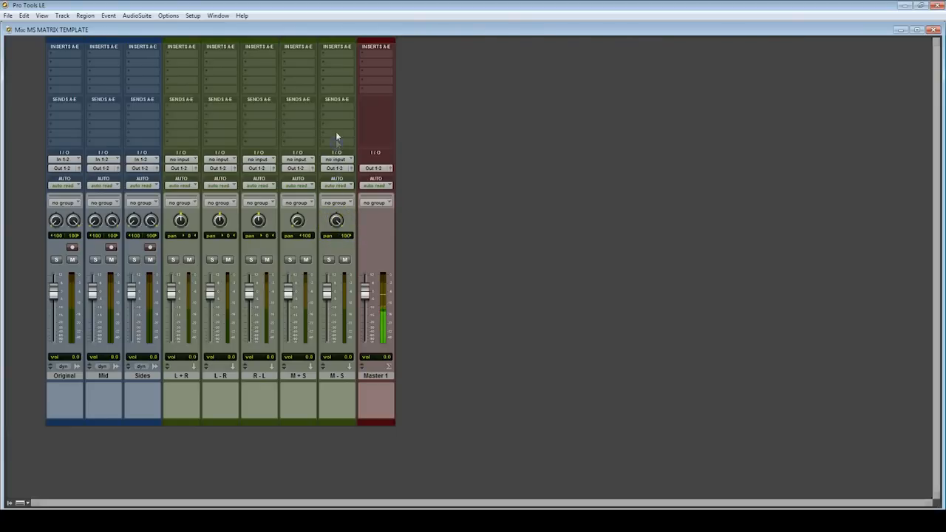
Group the Mid and Sides tracks as an Edit and Mix group named Mix
{"action": "left_click", "coordinate": [103, 375]}
{"action": "left_click", "coordinate": [137, 377], "text": "shift"}
{"action": "left_click", "coordinate": [198, 397]}
{"action": "key", "text": "ctrl+g"}
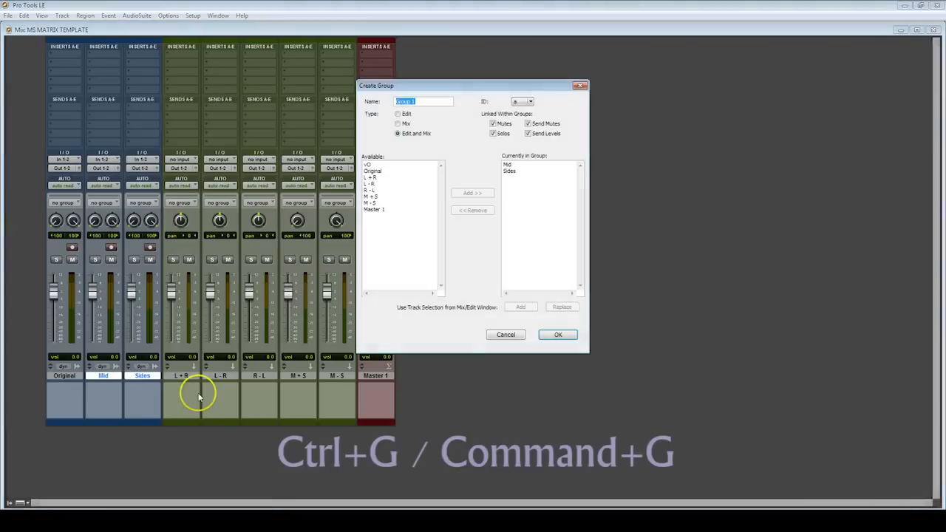
{"action": "type", "text": "Mx"}
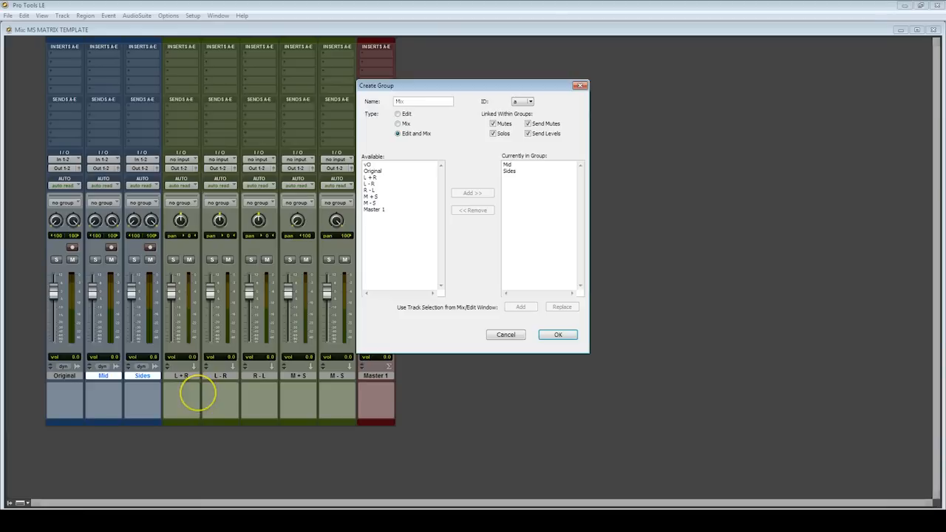
{"action": "key", "text": "Return"}
Group the L - R and R - L tracks as an Edit and Mix group named Sides
{"action": "left_click", "coordinate": [221, 377]}
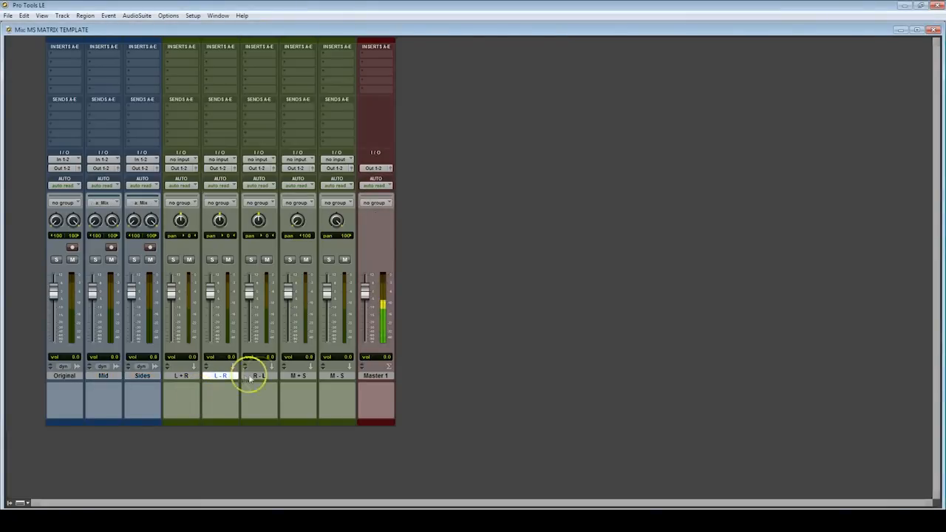
{"action": "left_click", "coordinate": [265, 377], "text": "shift"}
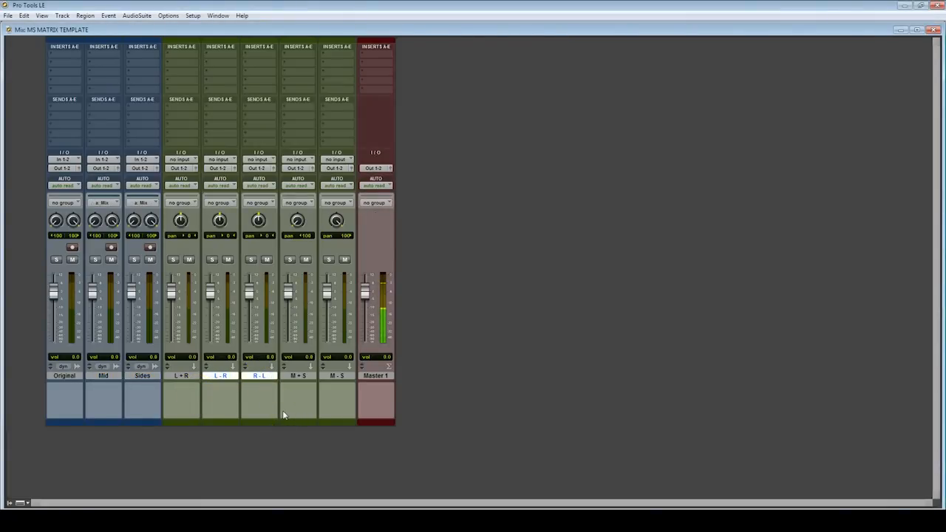
{"action": "key", "text": "ctrl+g"}
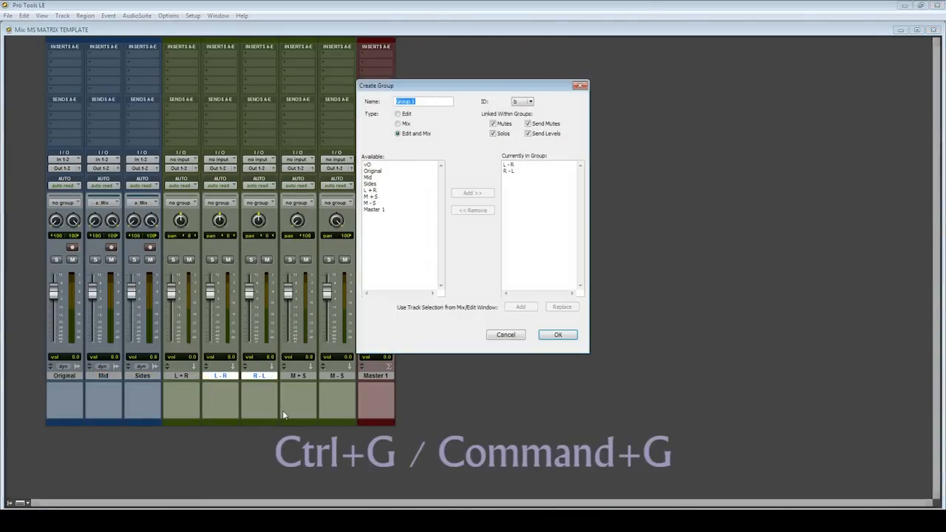
{"action": "type", "text": "Sides"}
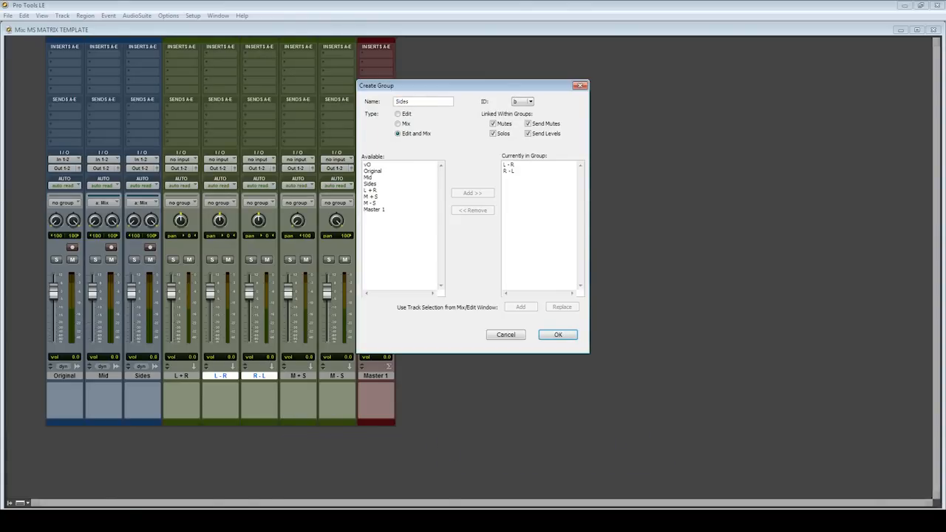
{"action": "key", "text": "Return"}
Enter the comment "Mid Processing" on the Mid track and "Side Processing" on the Sides track
{"action": "left_click", "coordinate": [107, 390]}
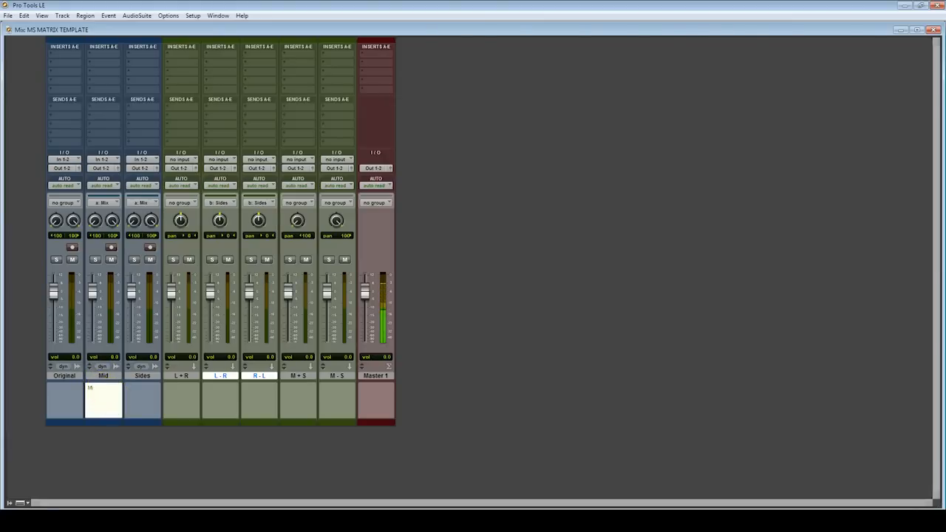
{"action": "type", "text": "Mid Processing"}
{"action": "key", "text": "Tab"}
{"action": "type", "text": "S"}
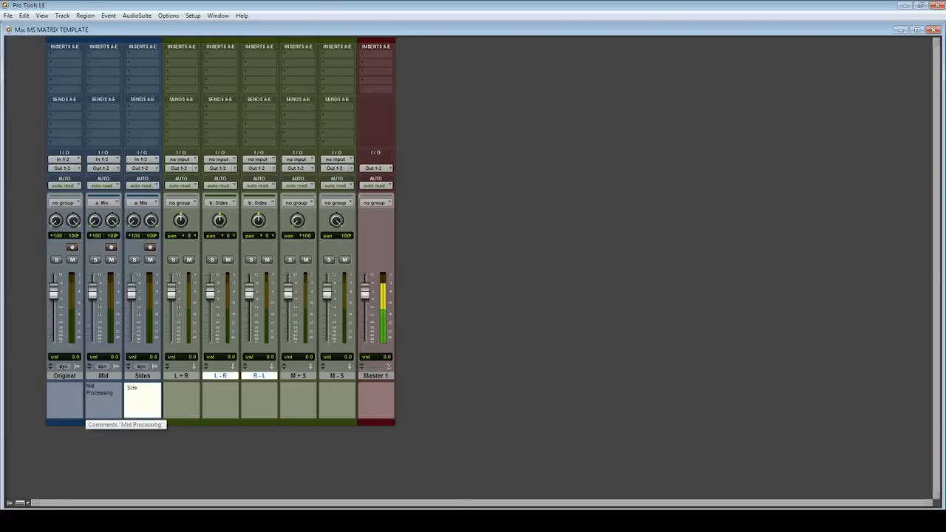
{"action": "type", "text": "ide Processing"}
{"action": "key", "text": "Tab"}
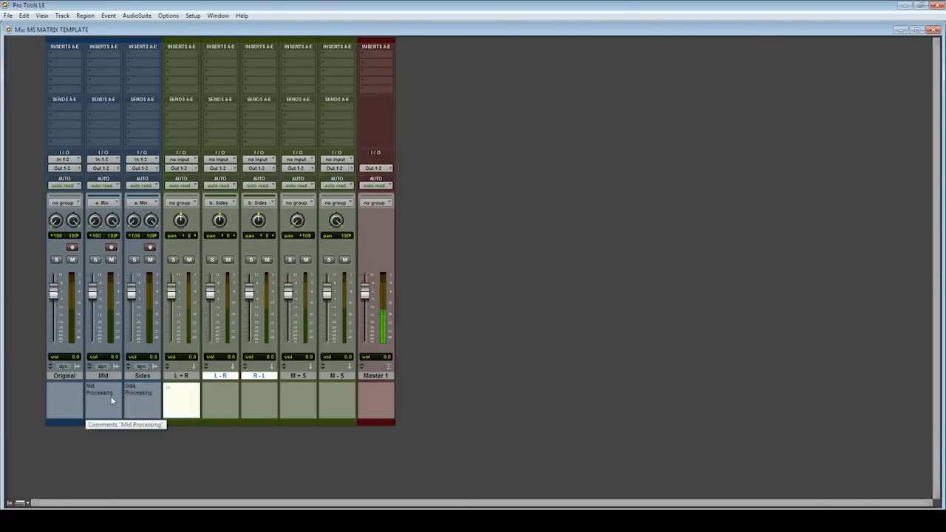
Comment the L + R track "Mid Level" and both the L - R and R - L tracks "Side Level"
{"action": "type", "text": "Mid Level"}
{"action": "key", "text": "Tab"}
{"action": "type", "text": "S"}
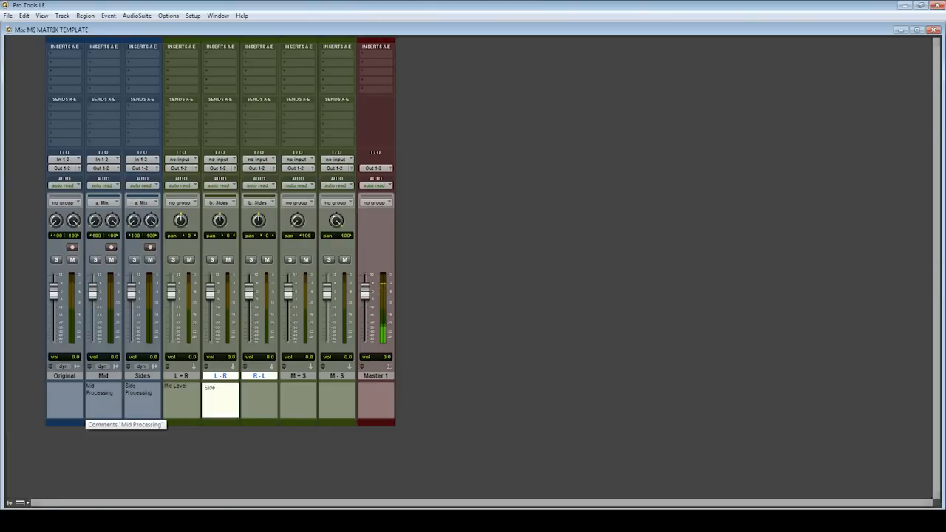
{"action": "type", "text": "ide Level"}
{"action": "key", "text": "Tab"}
{"action": "type", "text": "S"}
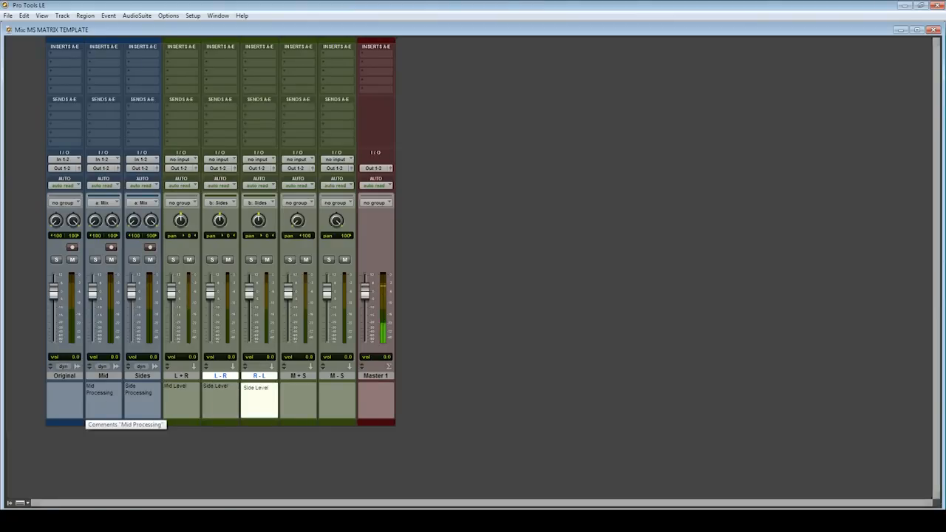
{"action": "key", "text": "Tab"}
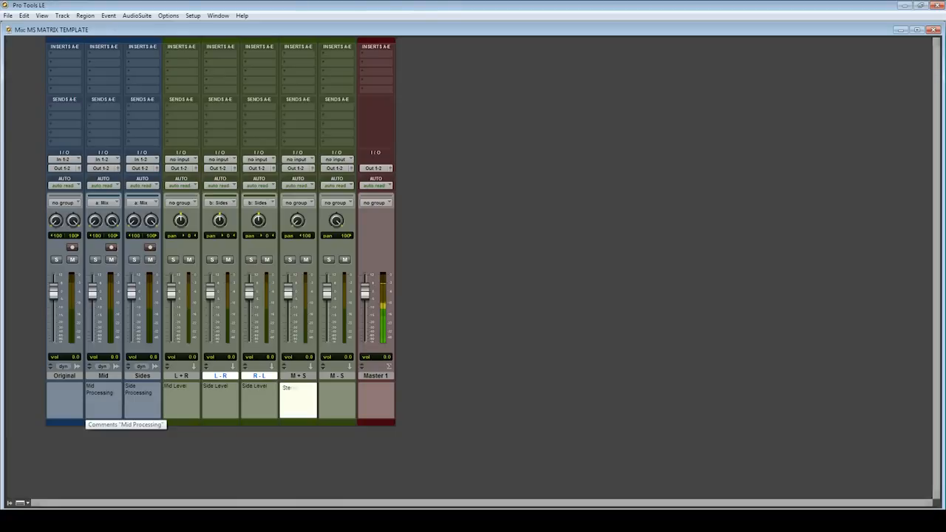
Comment the M + S track "Stereo Left Return" and the M - S track "Stereo Right Return"
{"action": "type", "text": "Stereo Left Return"}
{"action": "key", "text": "Tab"}
{"action": "type", "text": "Ste"}
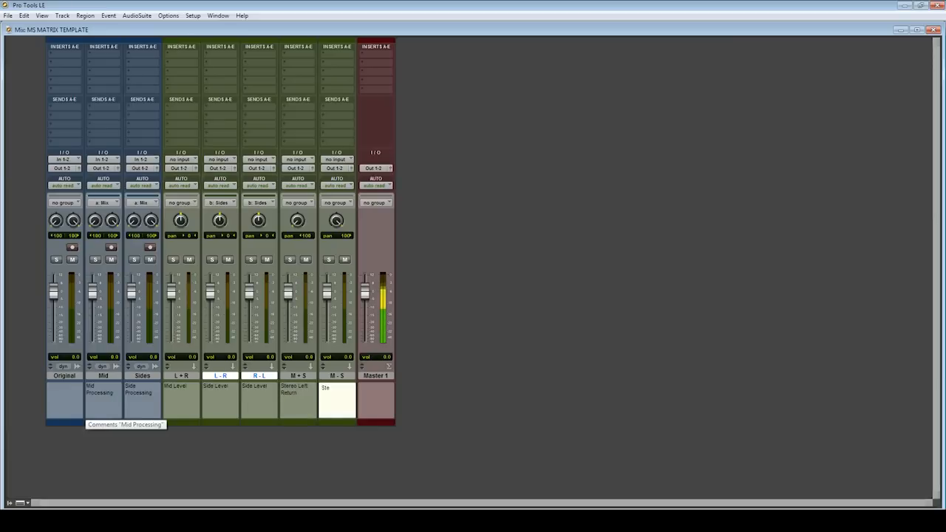
{"action": "type", "text": "reo Right Retur"}
{"action": "type", "text": "n"}
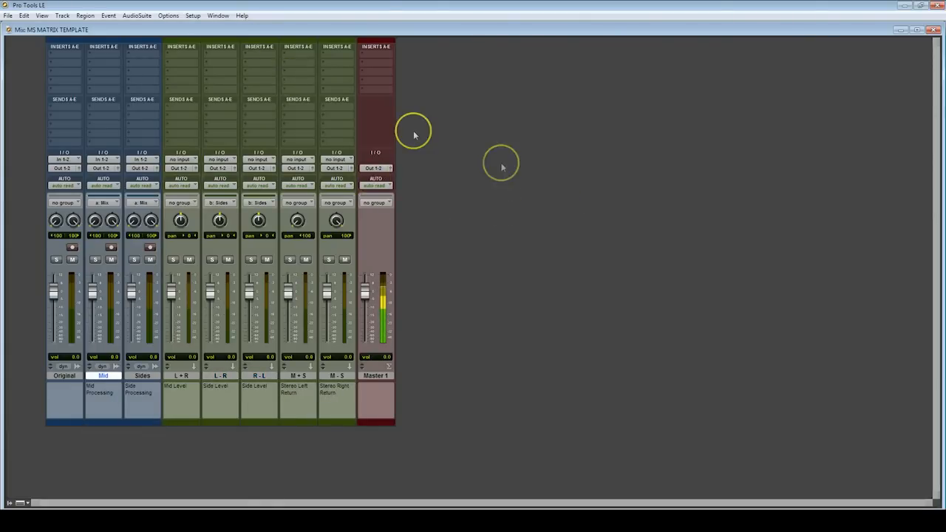
Open the I/O Setup and reset the bus paths to their defaults
{"action": "left_click", "coordinate": [192, 16]}
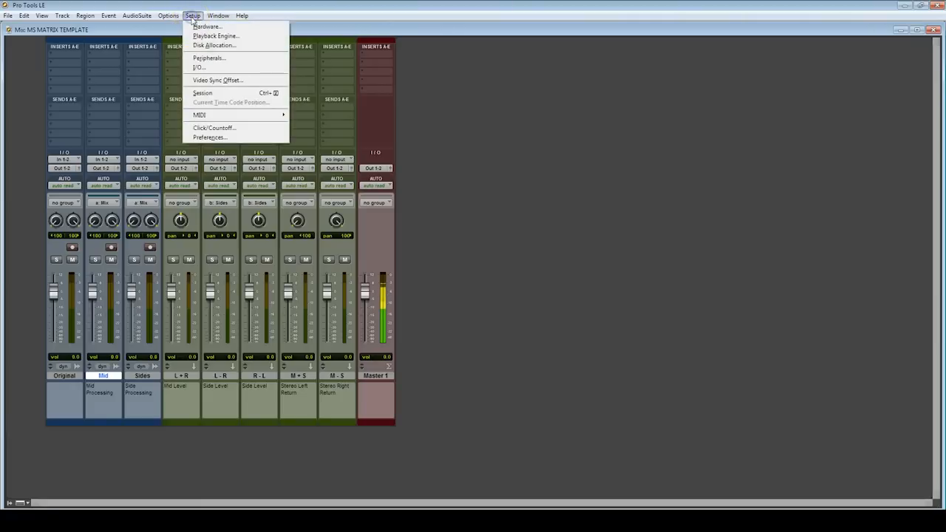
{"action": "left_click", "coordinate": [212, 67]}
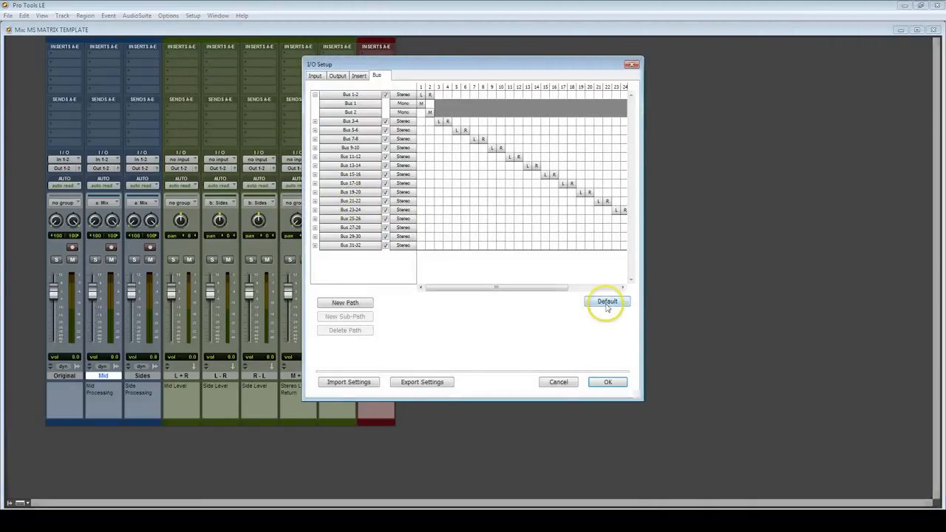
{"action": "left_click", "coordinate": [315, 95]}
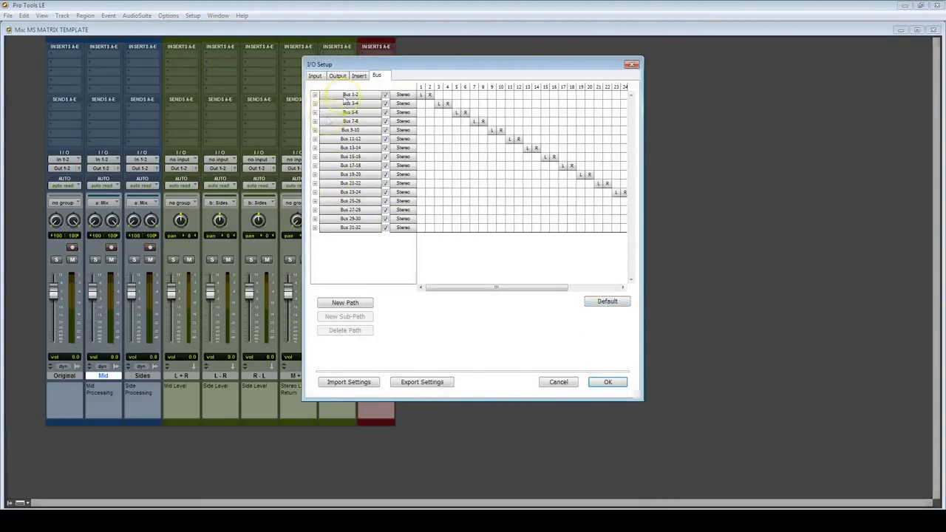
{"action": "left_click", "coordinate": [609, 303]}
{"action": "left_click", "coordinate": [314, 76]}
{"action": "left_click", "coordinate": [338, 77]}
{"action": "left_click", "coordinate": [360, 76]}
{"action": "left_click", "coordinate": [377, 77]}
{"action": "left_click", "coordinate": [602, 302]}
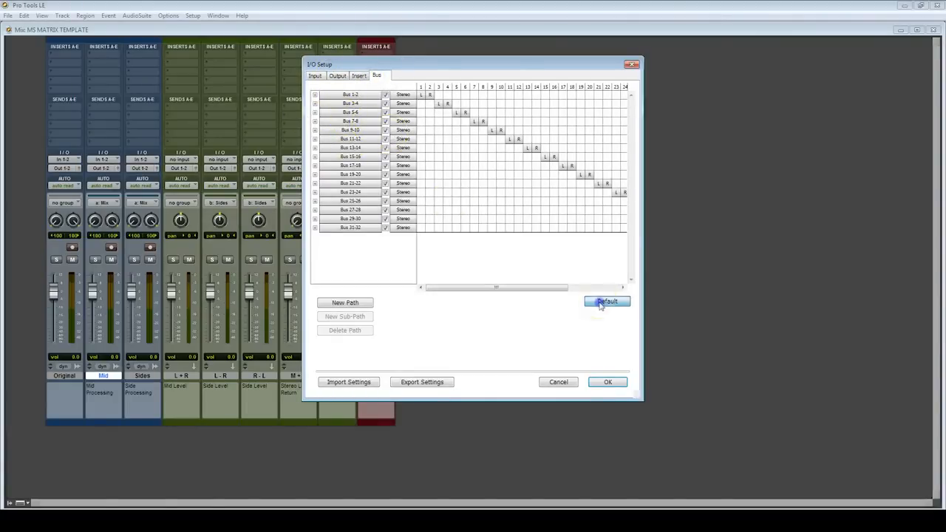
Expand Bus 1-2 and Bus 3-4, then rename Bus 1-2 to Stereo, Bus 1 to Mid and Bus 2 to Sides
{"action": "left_click", "coordinate": [314, 95]}
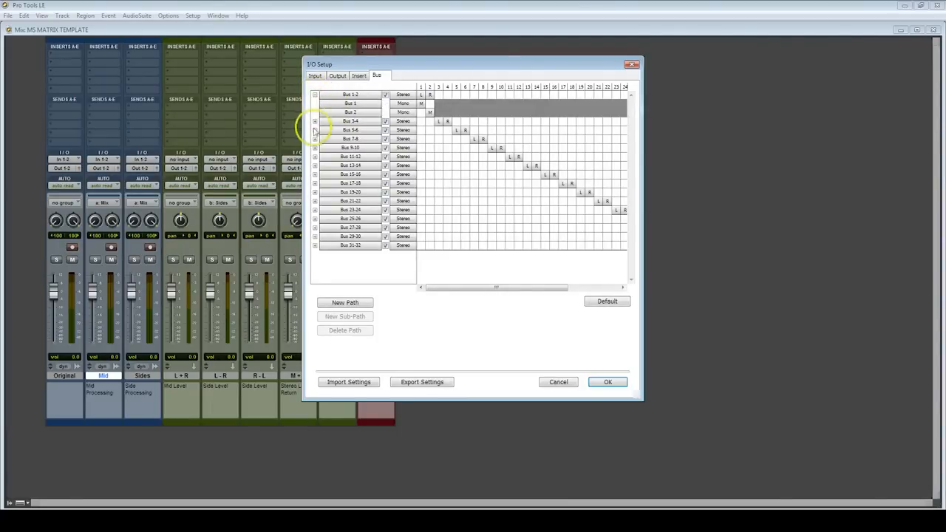
{"action": "left_click", "coordinate": [315, 122]}
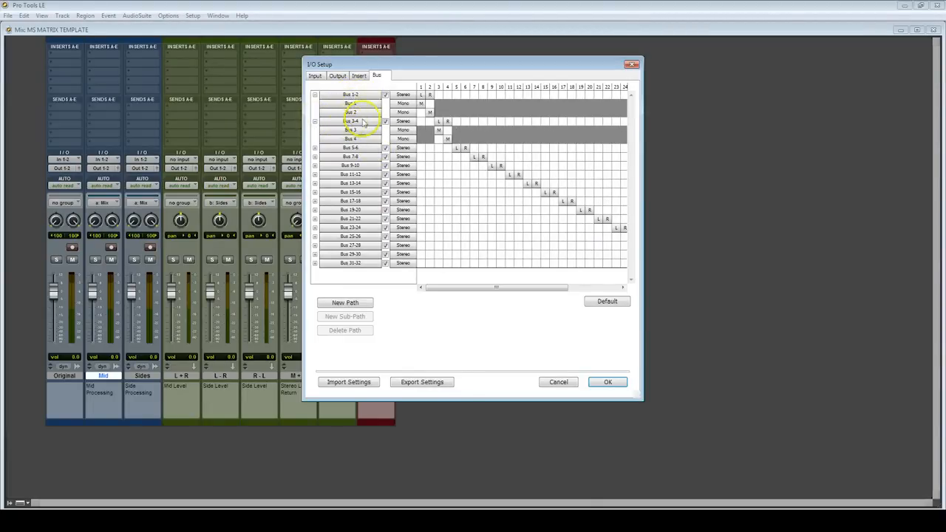
{"action": "left_click", "coordinate": [353, 95]}
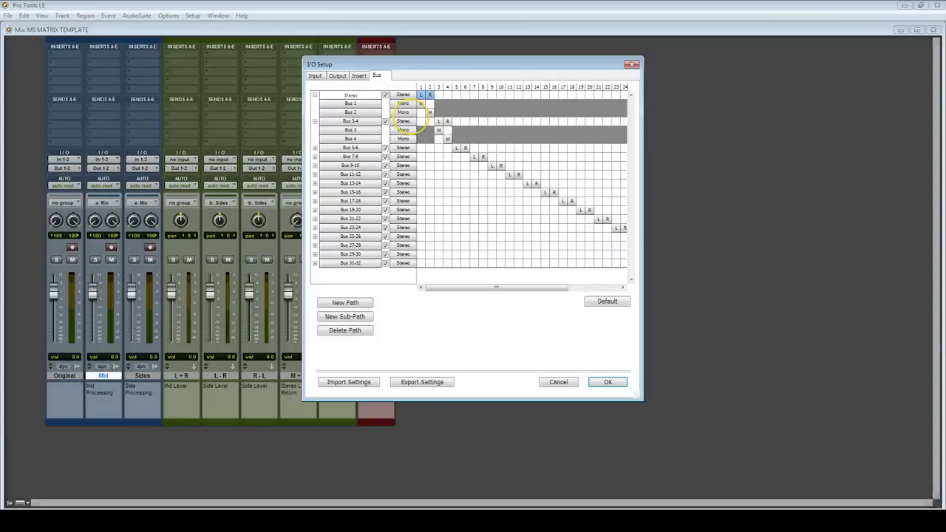
{"action": "key", "text": "Tab"}
{"action": "type", "text": "Mid"}
{"action": "key", "text": "Tab"}
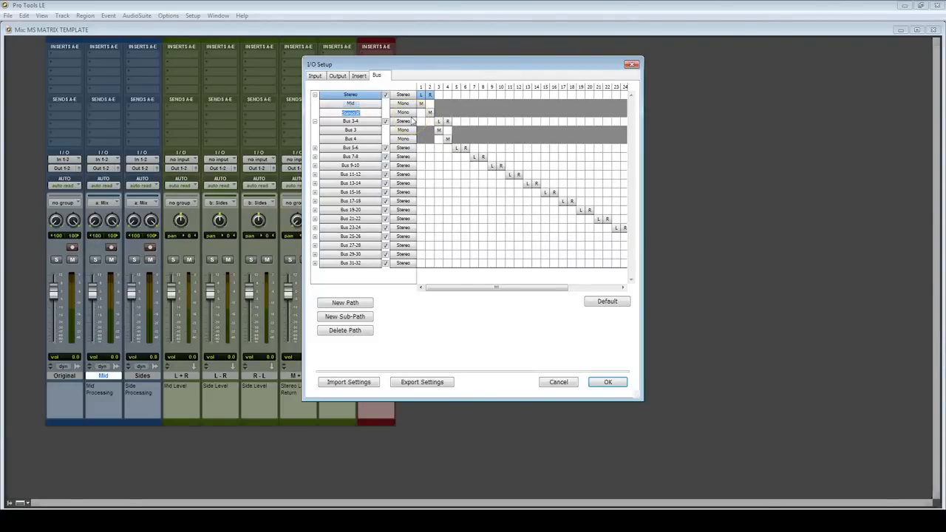
{"action": "key", "text": "Tab"}
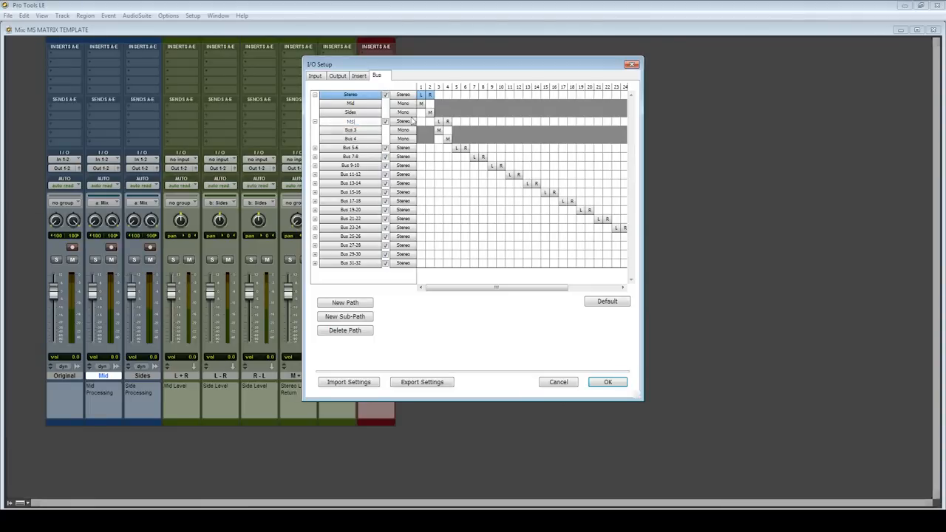
Rename Bus 3-4 to MS, Bus 3 to Left and Bus 4 to Right, and apply the I/O Setup
{"action": "type", "text": "MS"}
{"action": "key", "text": "Tab"}
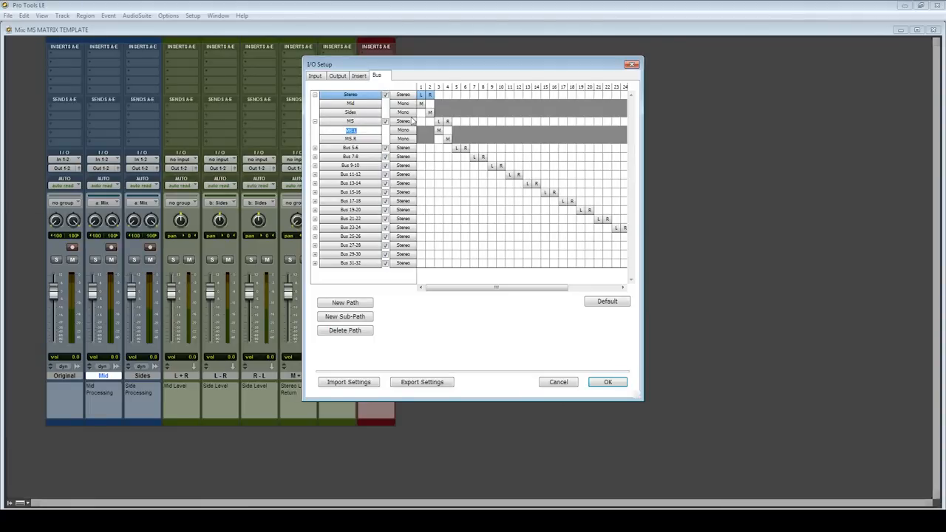
{"action": "type", "text": "Left"}
{"action": "key", "text": "Tab"}
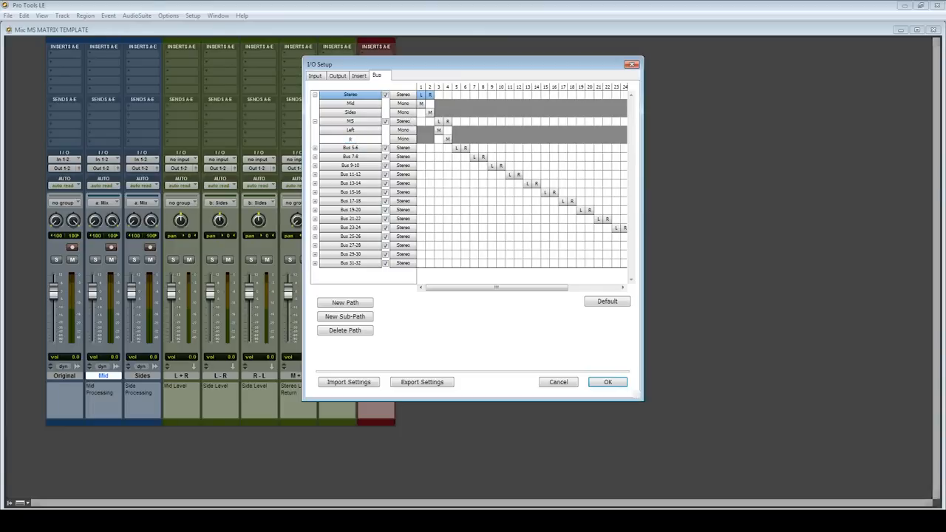
{"action": "key", "text": "Return"}
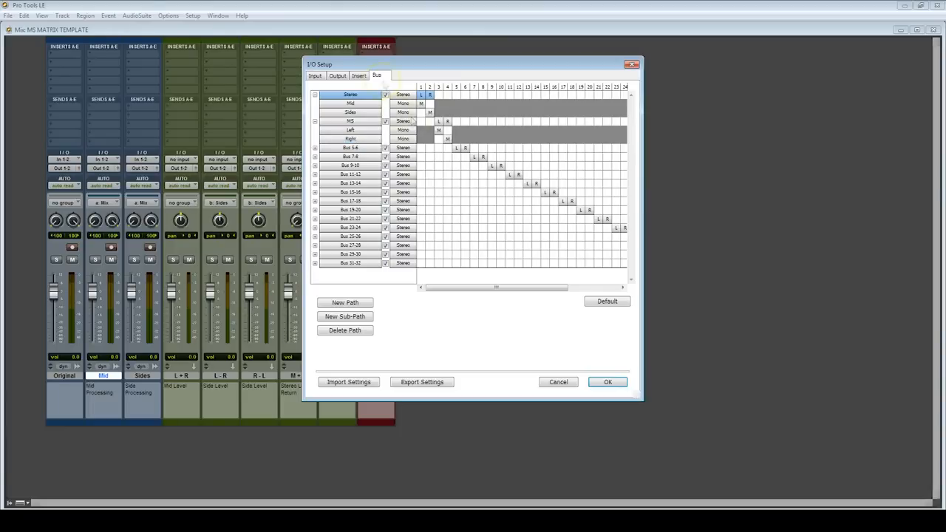
{"action": "left_click", "coordinate": [607, 382]}
Set the inputs of the Original, Mid and Sides tracks to no input
{"action": "left_click", "coordinate": [67, 162]}
{"action": "left_click", "coordinate": [76, 162]}
{"action": "left_click", "coordinate": [104, 160]}
{"action": "left_click", "coordinate": [115, 164]}
{"action": "left_click", "coordinate": [145, 161]}
{"action": "left_click", "coordinate": [153, 164]}
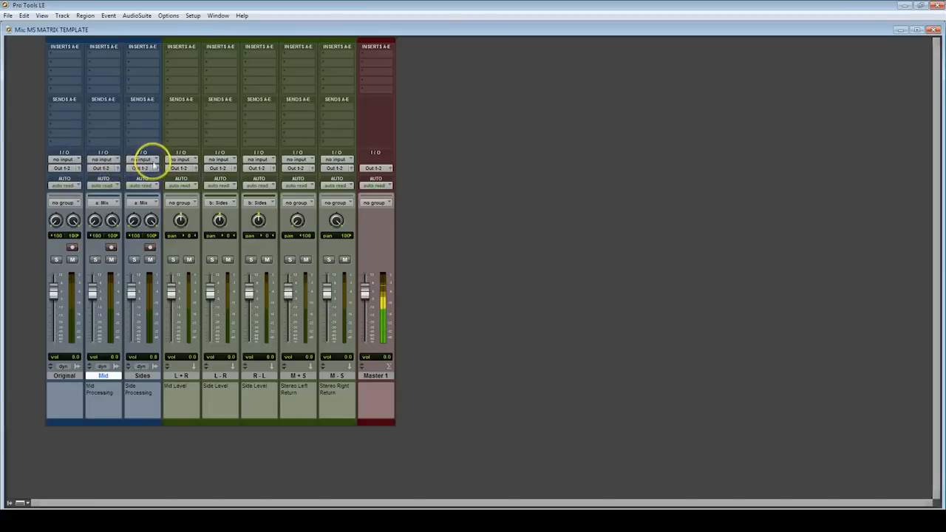
Route the Mid track's output to the Mid (Mono) bus and the Sides track's output to the Sides (Mono) bus
{"action": "left_click", "coordinate": [104, 172]}
{"action": "mouse_move", "coordinate": [107, 191]}
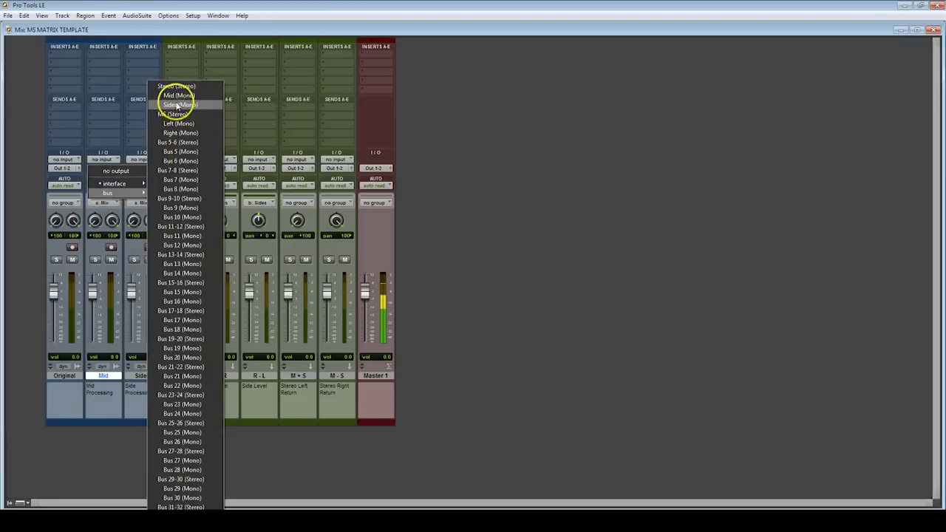
{"action": "left_click", "coordinate": [178, 95]}
{"action": "left_click", "coordinate": [142, 168]}
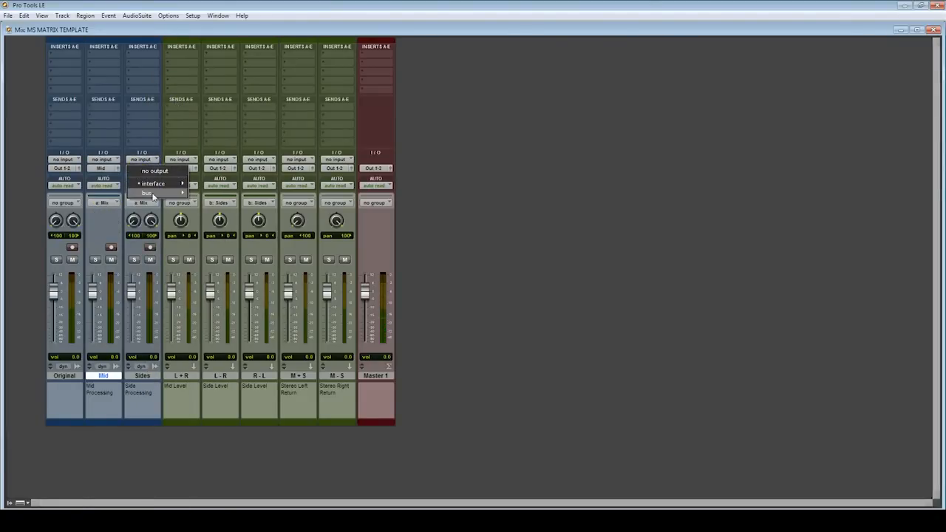
{"action": "mouse_move", "coordinate": [152, 194]}
{"action": "left_click", "coordinate": [219, 105]}
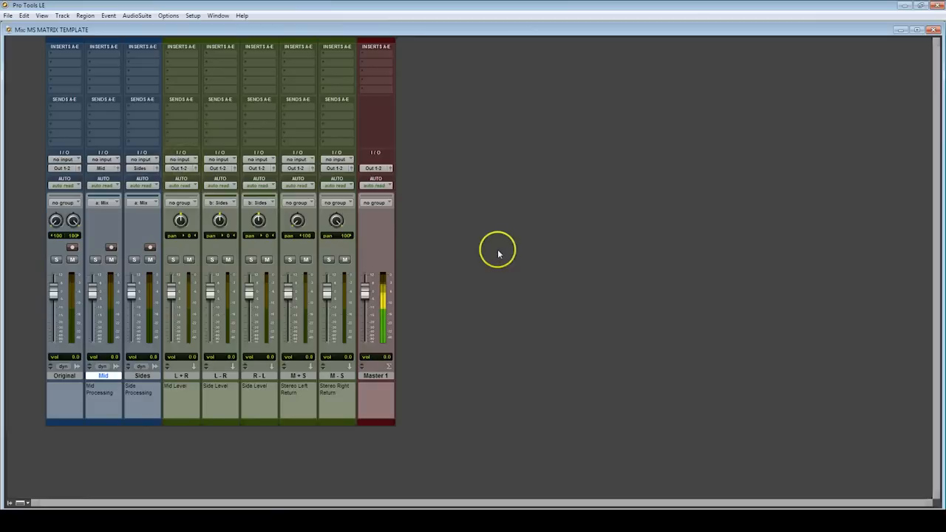
Set the L + R track's input to the Mid (Mono) bus and its output to the Left (Mono) bus
{"action": "left_click", "coordinate": [180, 159]}
{"action": "mouse_move", "coordinate": [185, 184]}
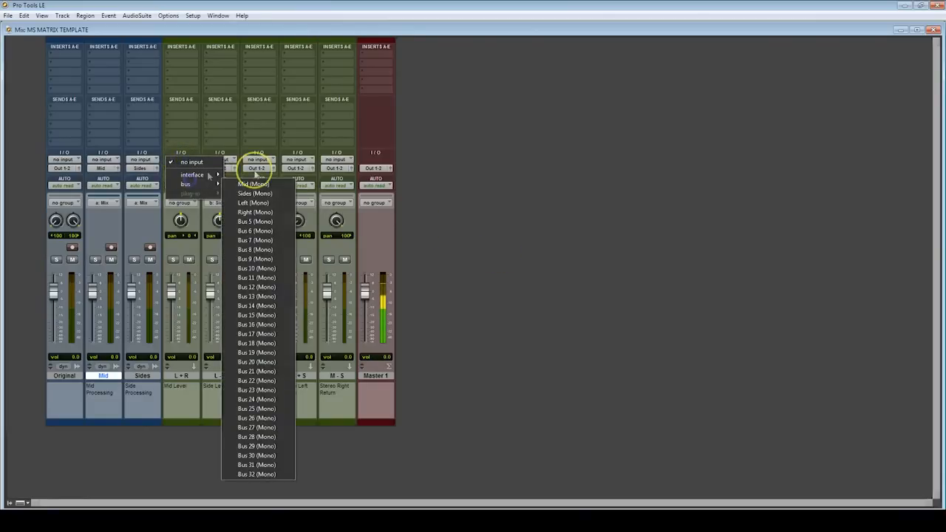
{"action": "left_click", "coordinate": [254, 184]}
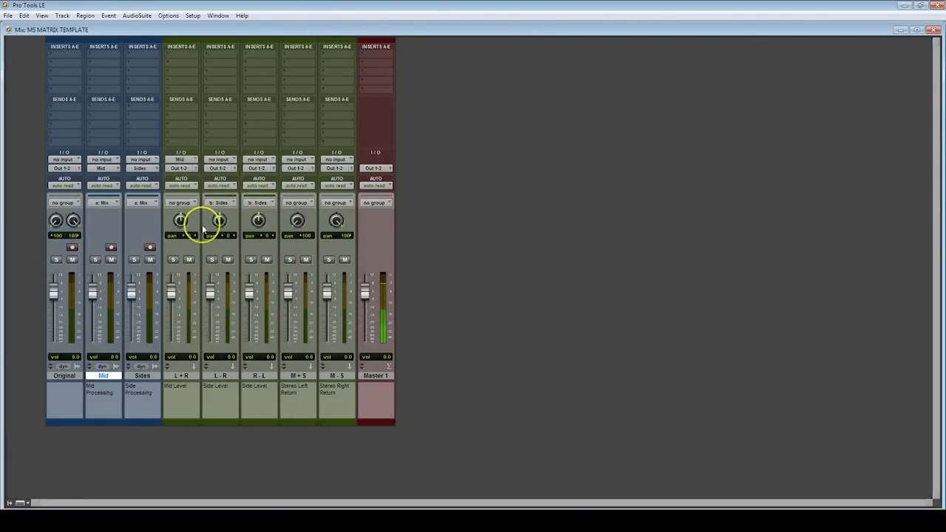
{"action": "left_click", "coordinate": [181, 169]}
{"action": "mouse_move", "coordinate": [185, 193]}
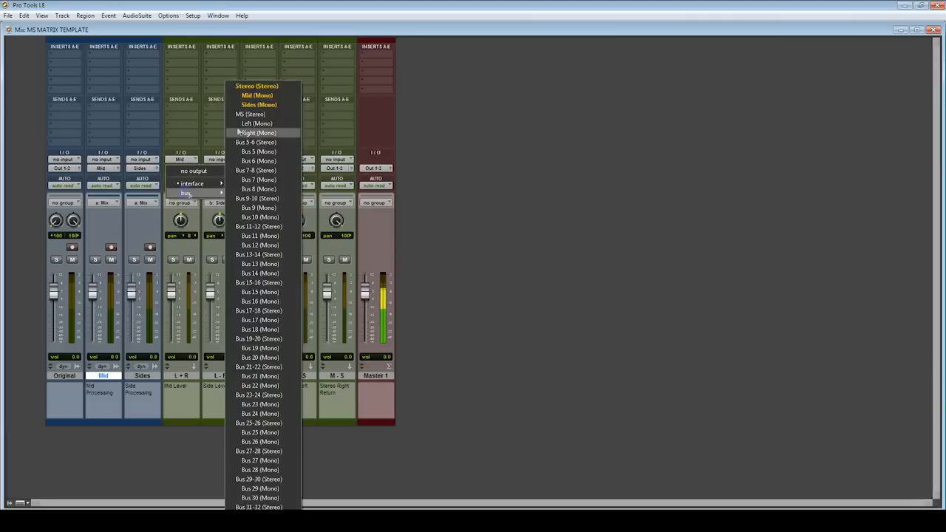
{"action": "left_click", "coordinate": [247, 127]}
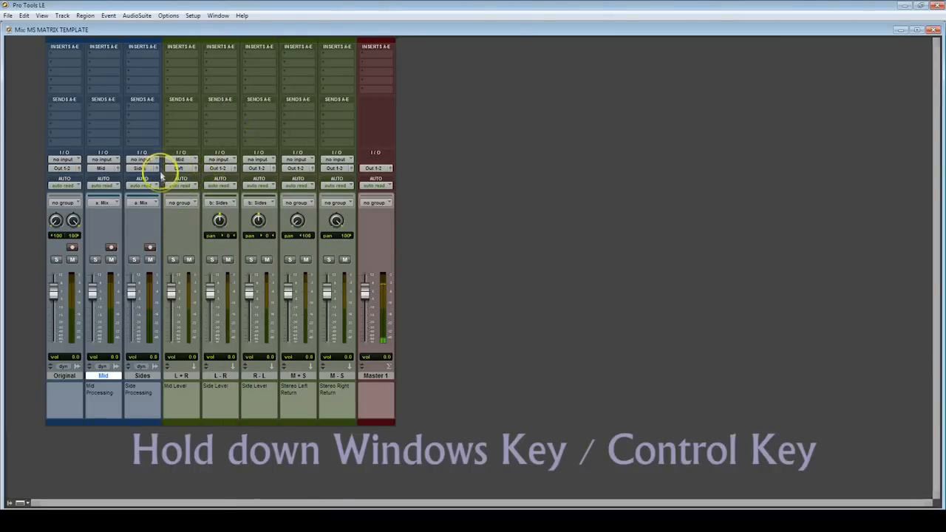
Add the Right (Mono) bus as a second output of the L + R track alongside Left
{"action": "left_click", "coordinate": [180, 169], "text": "super"}
{"action": "mouse_move", "coordinate": [185, 192]}
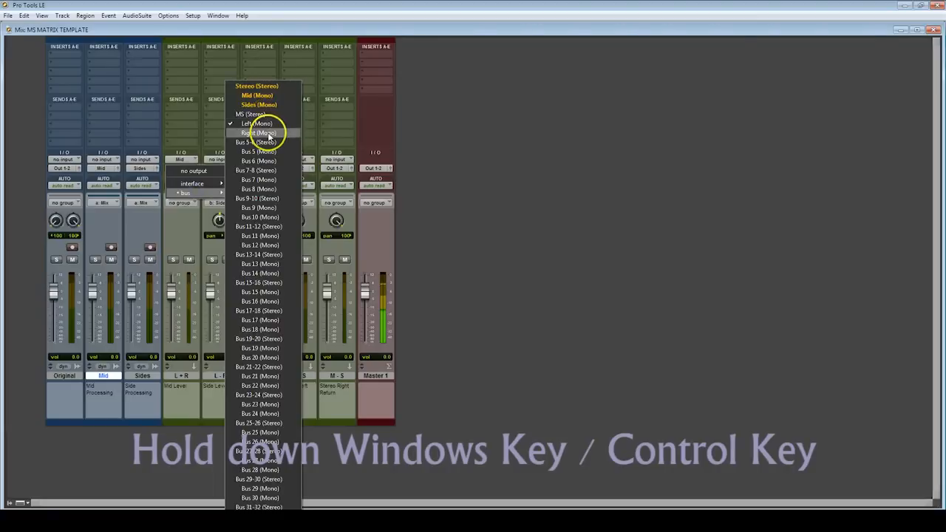
{"action": "left_click", "coordinate": [270, 135], "text": "super"}
{"action": "left_click", "coordinate": [179, 169]}
{"action": "mouse_move", "coordinate": [185, 192]}
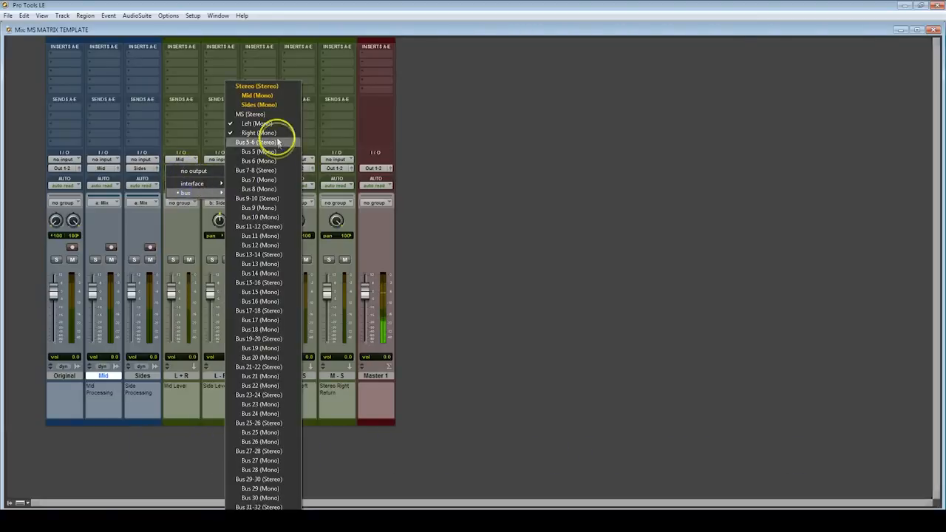
{"action": "left_click", "coordinate": [458, 166]}
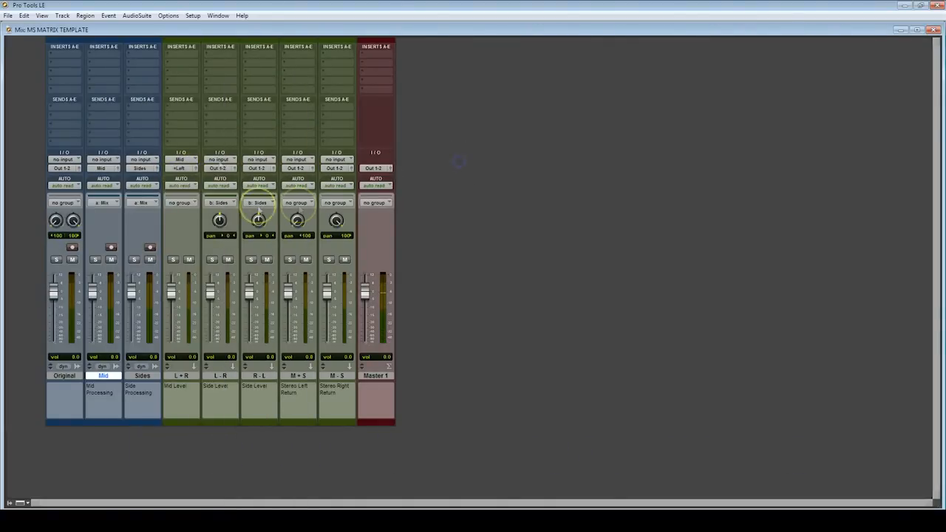
Set the inputs of the L - R and R - L tracks to the Sides (Mono) bus
{"action": "left_click", "coordinate": [219, 159]}
{"action": "mouse_move", "coordinate": [239, 183]}
{"action": "left_click", "coordinate": [289, 193]}
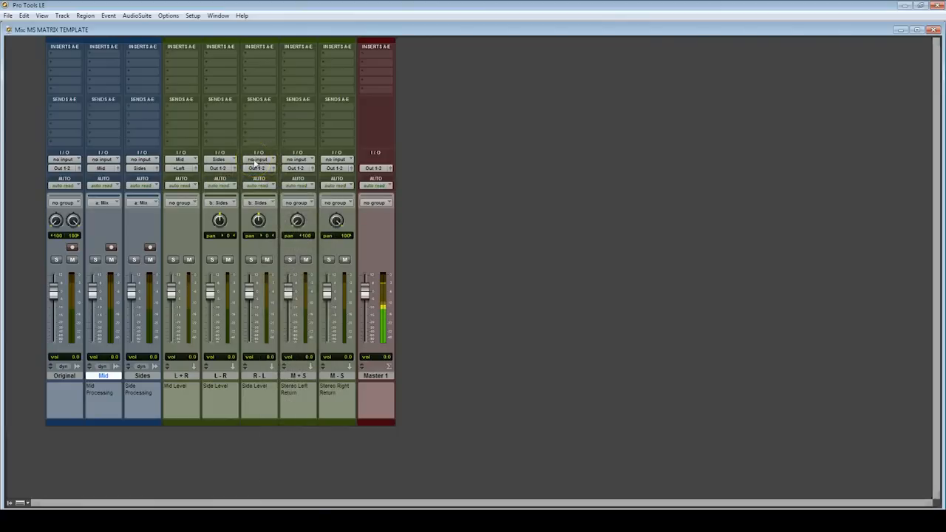
{"action": "left_click", "coordinate": [256, 161]}
{"action": "mouse_move", "coordinate": [267, 181]}
{"action": "left_click", "coordinate": [338, 194]}
Route the L - R track's output to the Left (Mono) bus and the R - L track's output to Right (Mono)
{"action": "left_click", "coordinate": [219, 167]}
{"action": "mouse_move", "coordinate": [234, 192]}
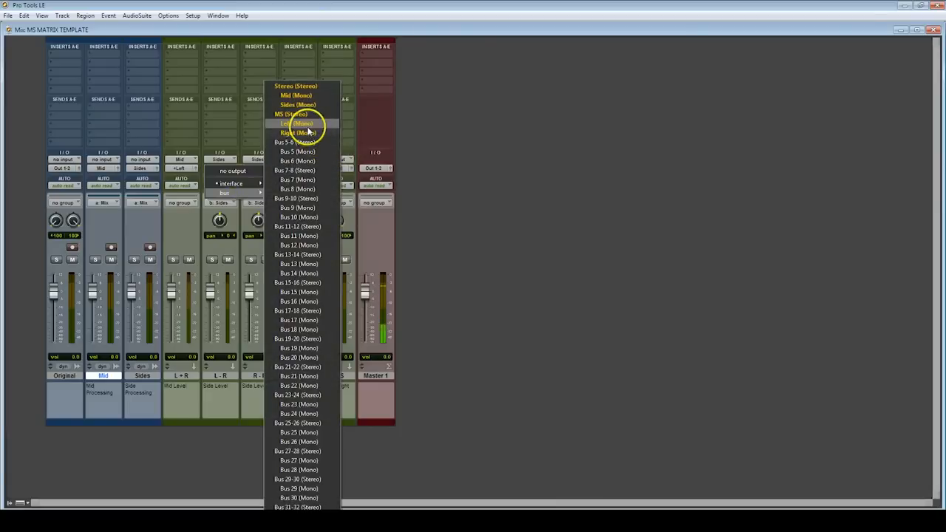
{"action": "left_click", "coordinate": [296, 123]}
{"action": "left_click", "coordinate": [254, 168]}
{"action": "mouse_move", "coordinate": [270, 185]}
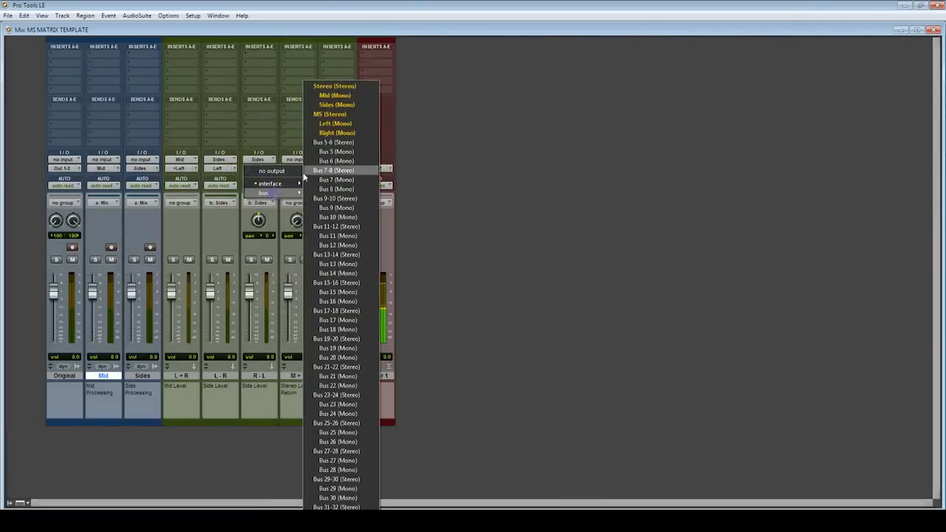
{"action": "left_click", "coordinate": [350, 130]}
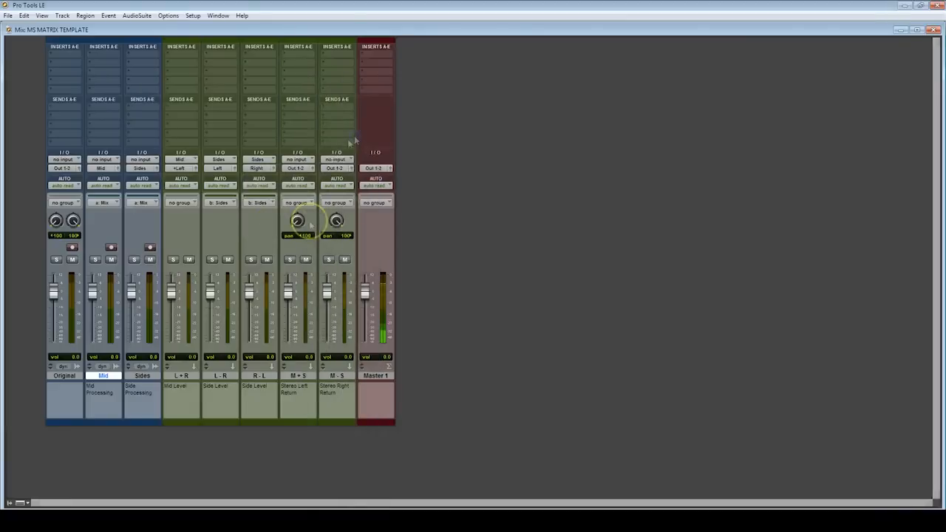
Set the M + S track's input to the Left (Mono) bus and the M - S track's input to Right (Mono)
{"action": "left_click", "coordinate": [297, 160]}
{"action": "mouse_move", "coordinate": [345, 185]}
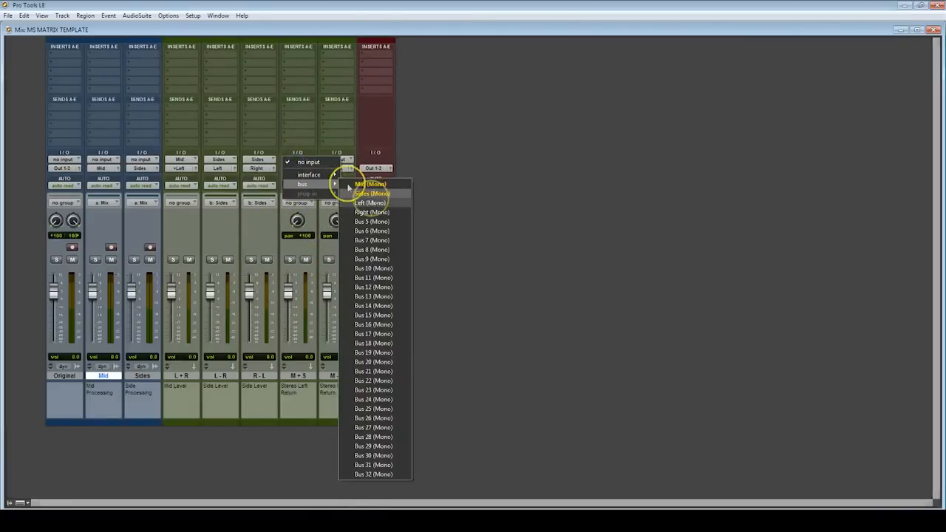
{"action": "left_click", "coordinate": [370, 194]}
{"action": "left_click", "coordinate": [335, 160]}
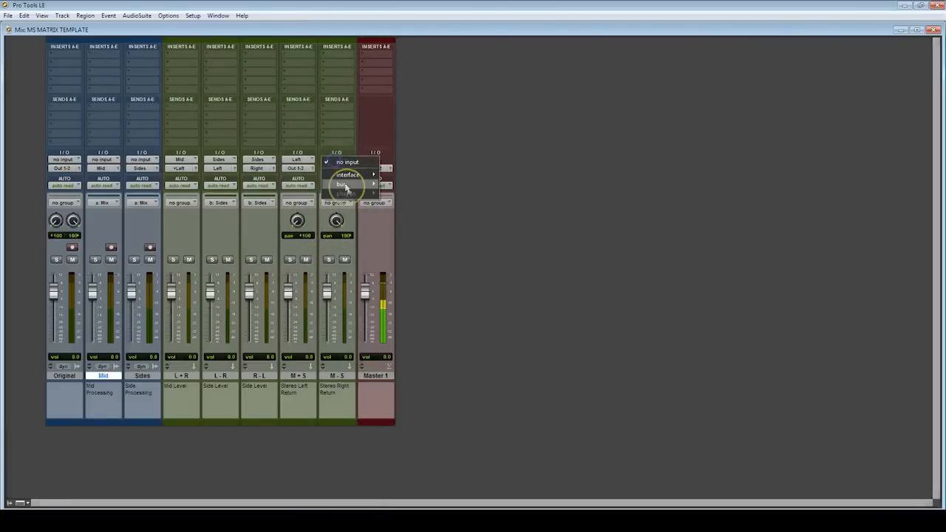
{"action": "mouse_move", "coordinate": [347, 190]}
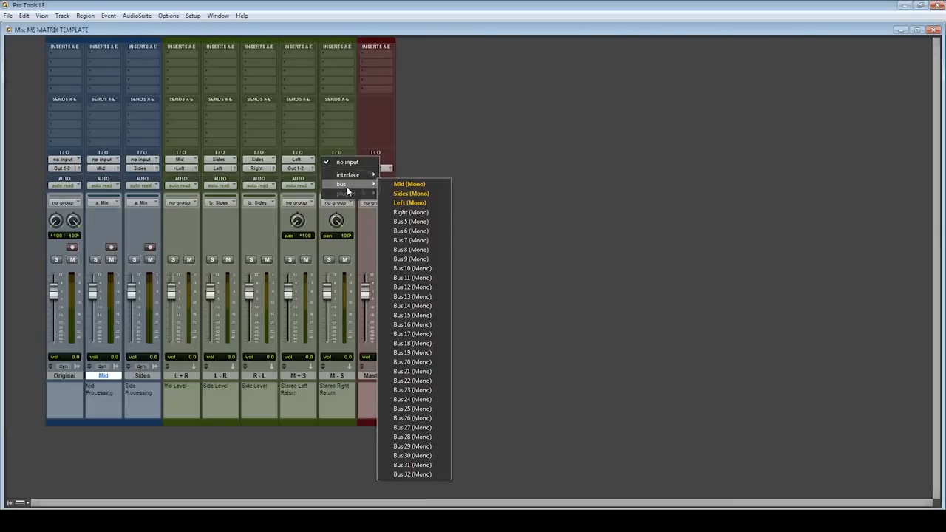
{"action": "left_click", "coordinate": [405, 213]}
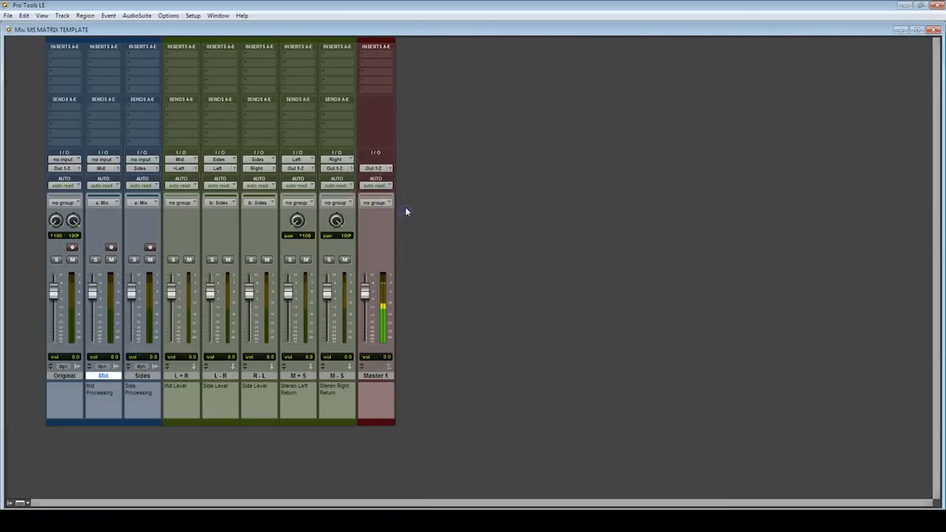
Lower the grouped Mid and Sides faders to -6.0 dB and mute the Original track
{"action": "left_click", "coordinate": [143, 377], "text": "alt"}
{"action": "left_click", "coordinate": [143, 377], "text": "alt"}
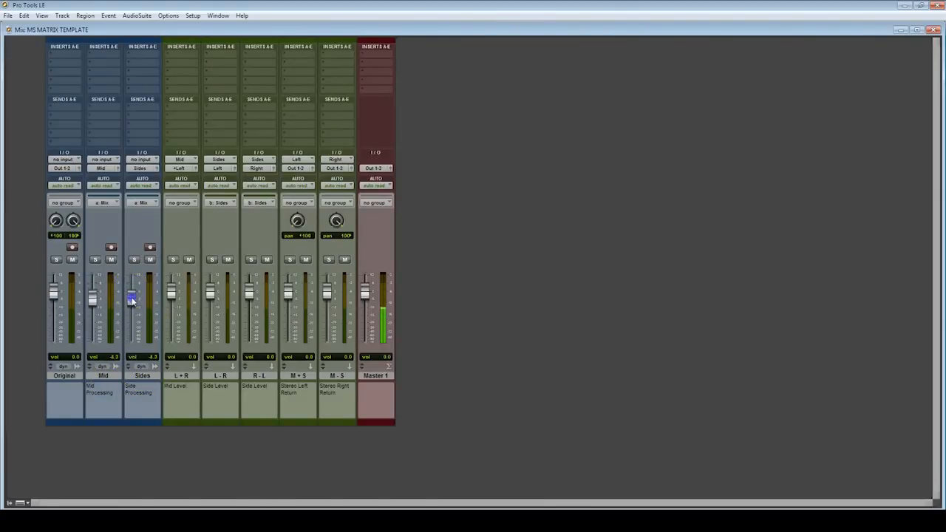
{"action": "left_click_drag", "start_coordinate": [132, 299], "coordinate": [133, 303]}
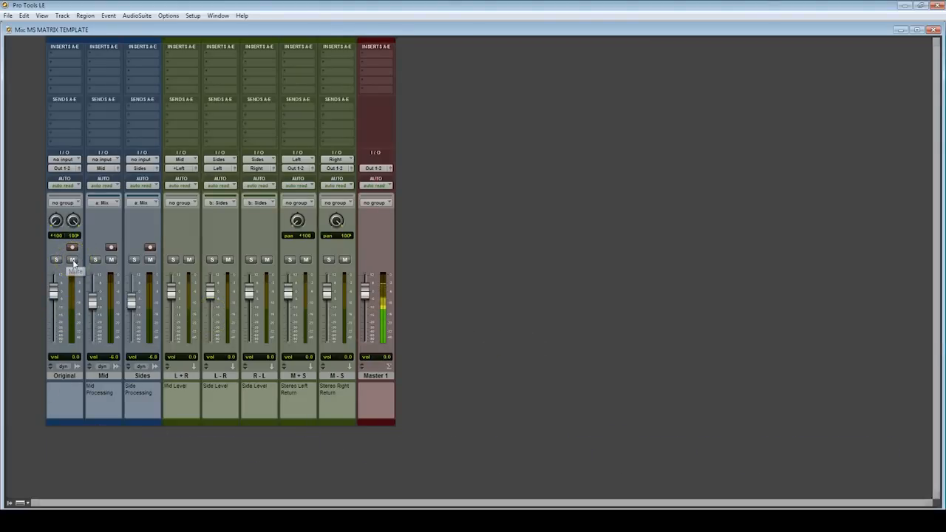
Insert a multi-mono EQ 3 1-Band on the Original track and copy it to the Mid and Sides tracks
{"action": "left_click", "coordinate": [64, 57]}
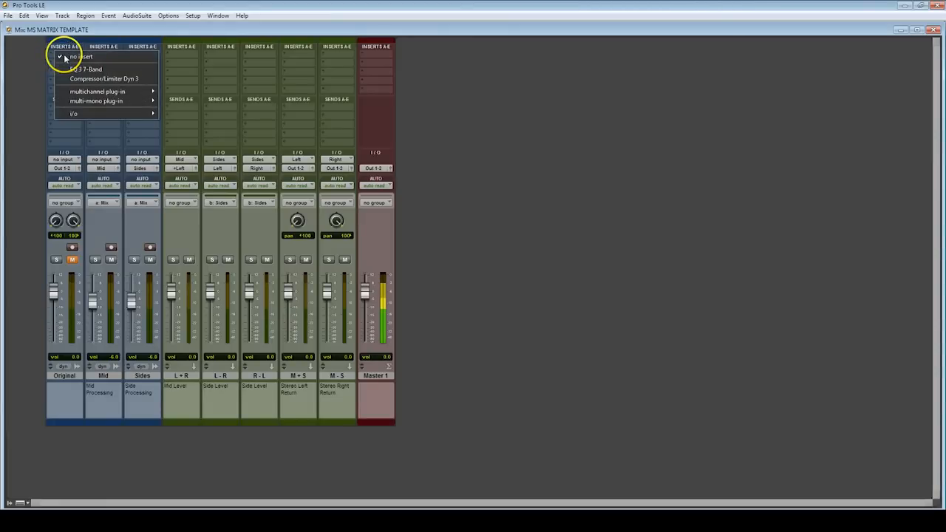
{"action": "mouse_move", "coordinate": [109, 101]}
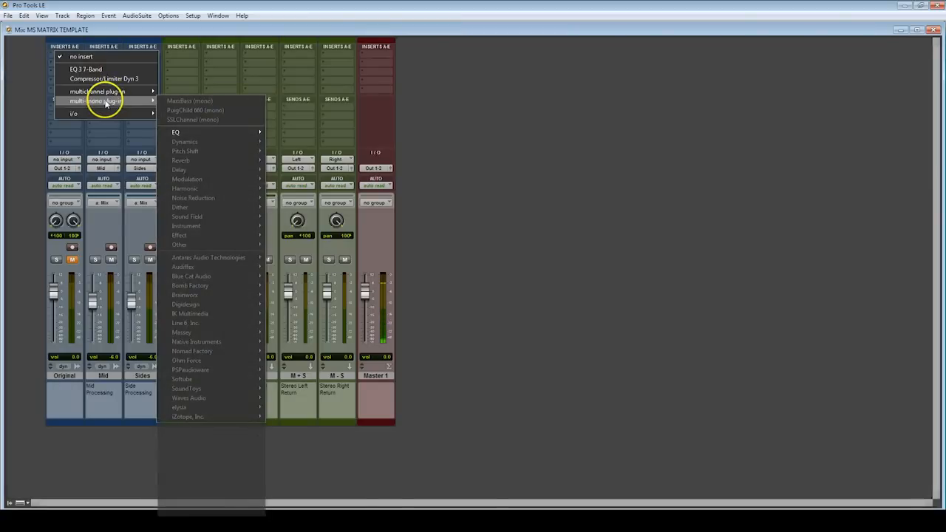
{"action": "mouse_move", "coordinate": [181, 132]}
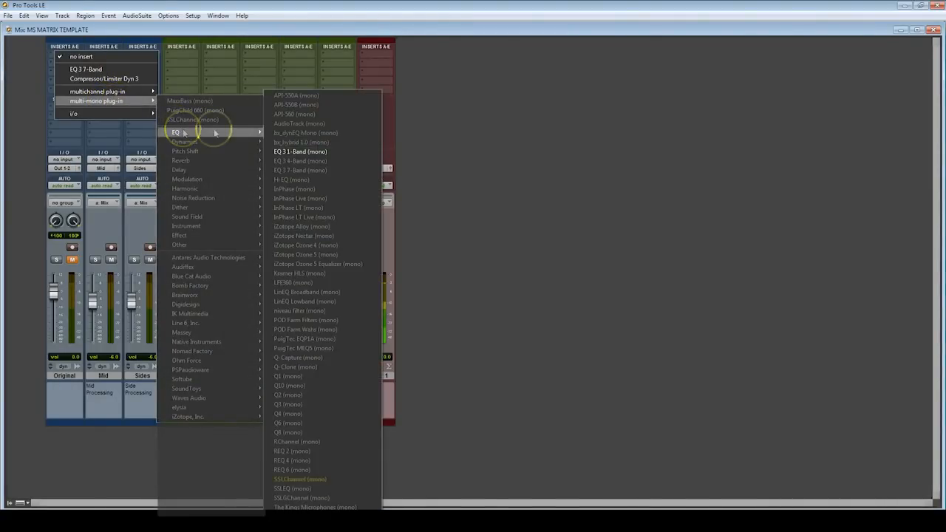
{"action": "left_click", "coordinate": [290, 151]}
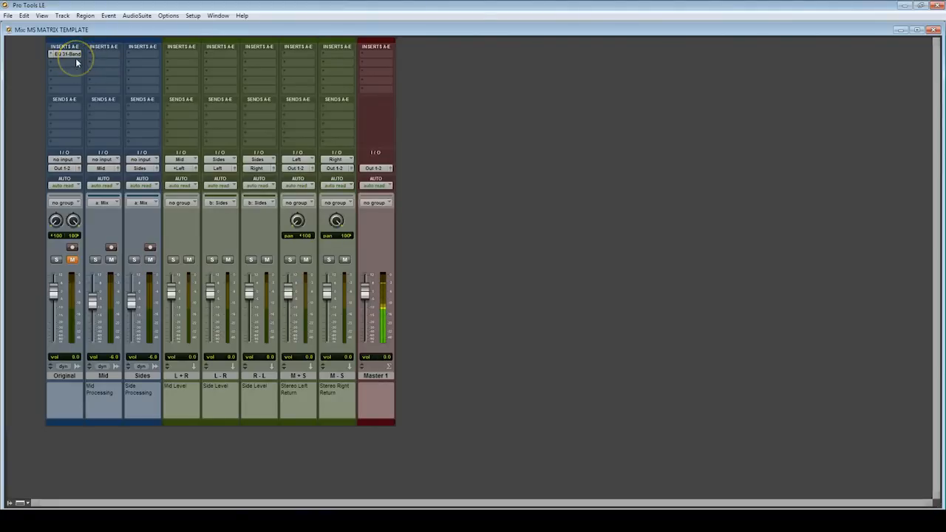
{"action": "left_click", "coordinate": [71, 56]}
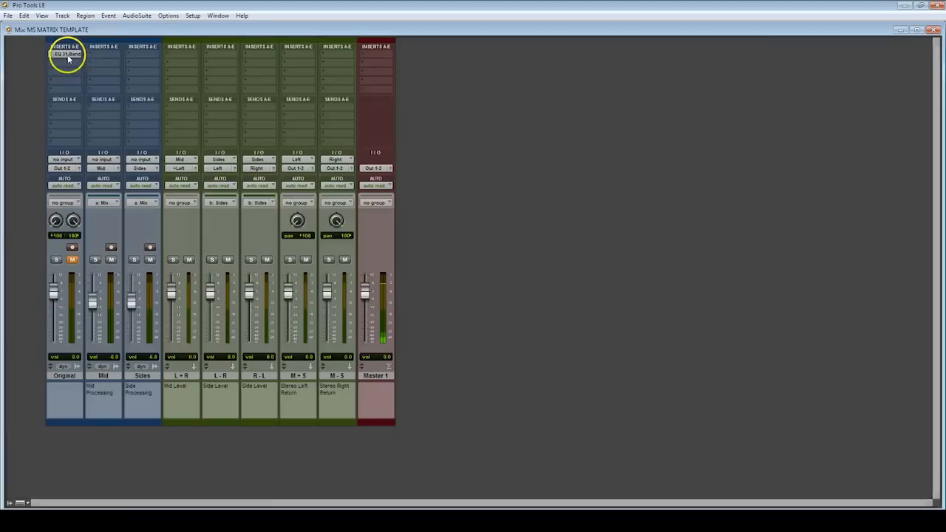
{"action": "left_click_drag", "start_coordinate": [68, 58], "coordinate": [141, 54]}
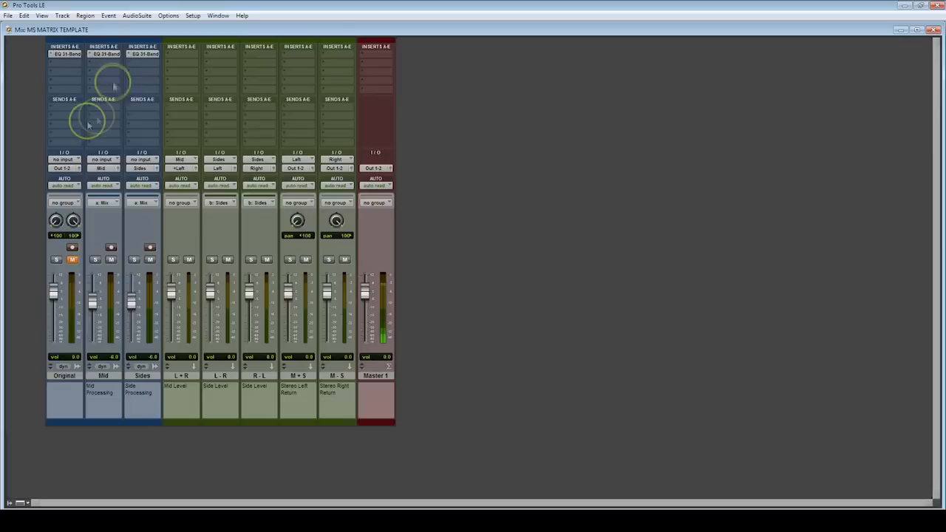
Turn on phase invert in the Original track's EQ 3 1-Band and close the plug-in window
{"action": "left_click", "coordinate": [67, 55]}
{"action": "left_click", "coordinate": [390, 153]}
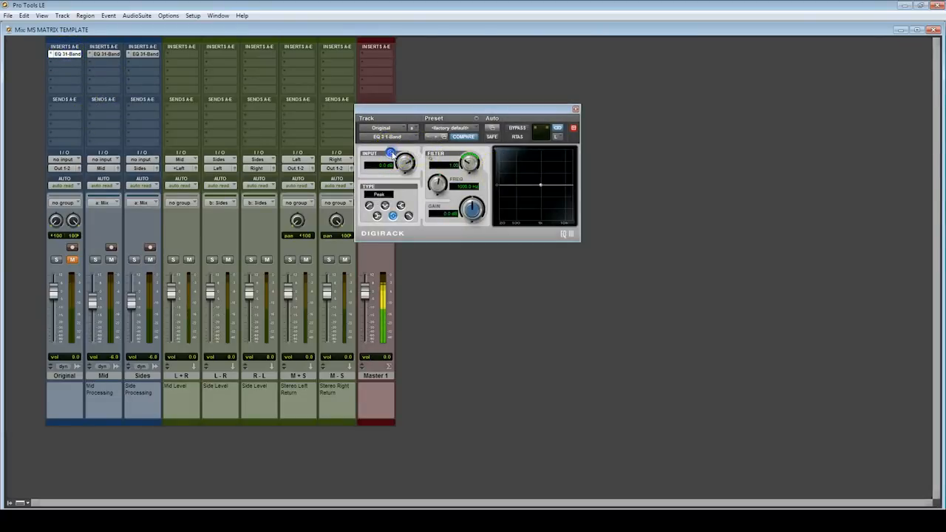
{"action": "left_click", "coordinate": [559, 186]}
{"action": "left_click", "coordinate": [575, 110]}
Open the Mid track's EQ 3 1-Band to review its phase setting and close the plug-in window
{"action": "left_click", "coordinate": [104, 54]}
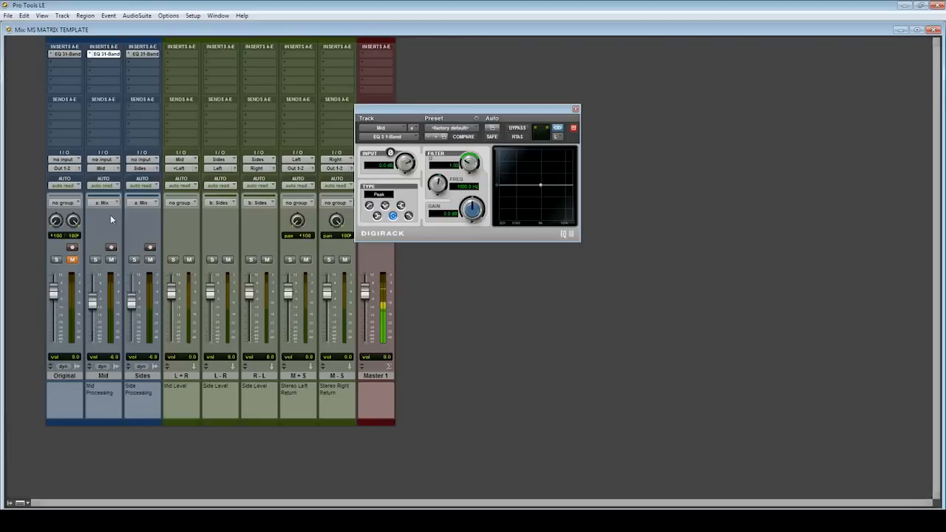
{"action": "left_click", "coordinate": [92, 301]}
{"action": "left_click", "coordinate": [576, 110]}
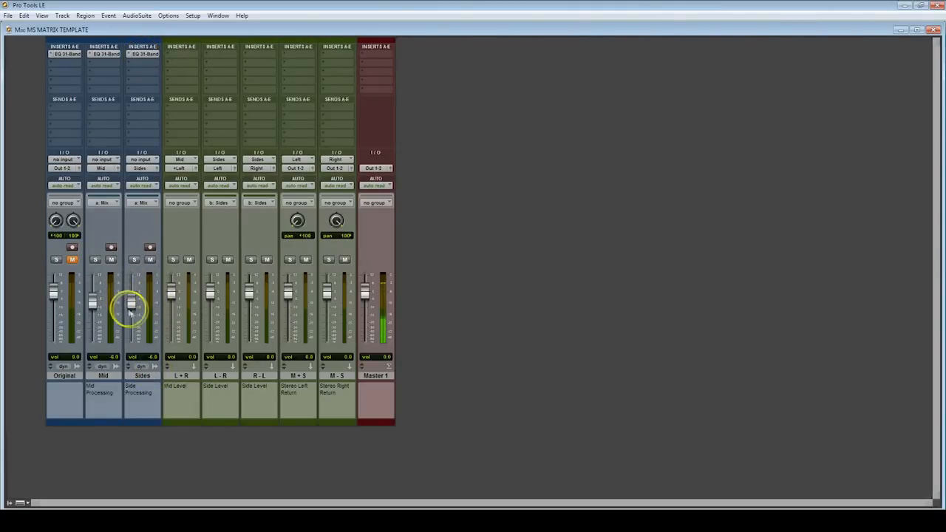
Unlink the channels in the Sides track's EQ 3 1-Band and turn on phase invert for the right channel only
{"action": "left_click", "coordinate": [142, 54]}
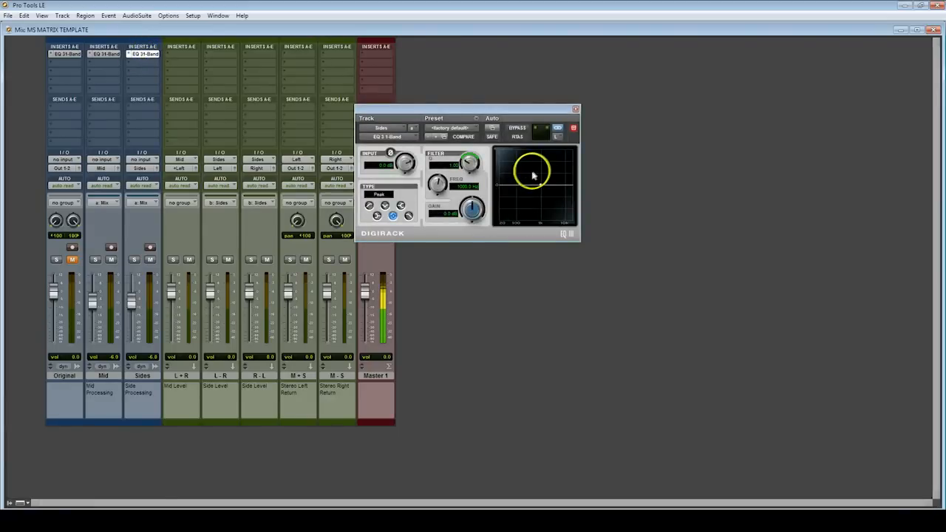
{"action": "left_click", "coordinate": [557, 130]}
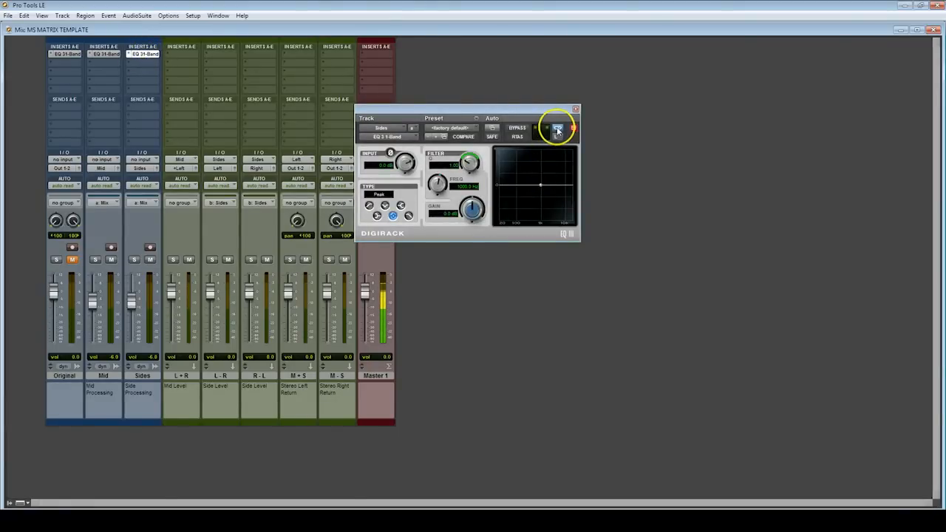
{"action": "left_click", "coordinate": [557, 131]}
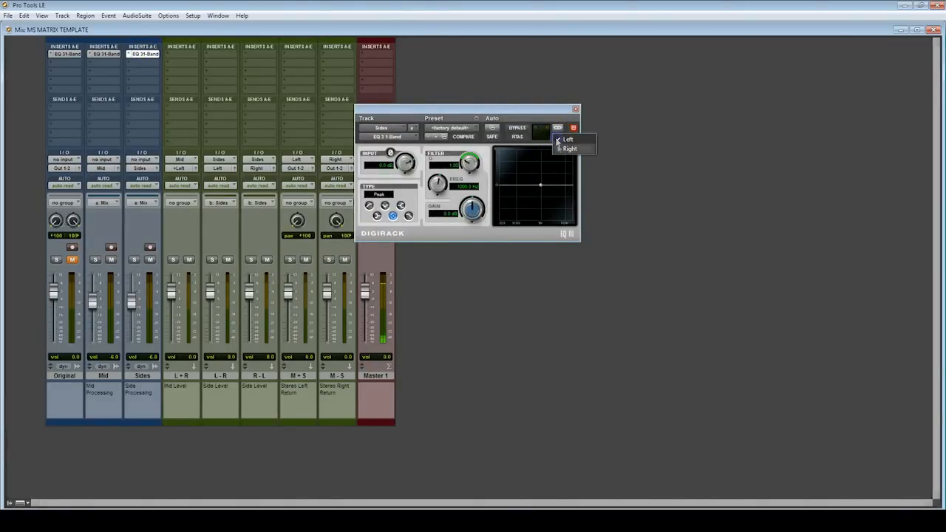
{"action": "left_click", "coordinate": [562, 151]}
{"action": "left_click", "coordinate": [391, 152]}
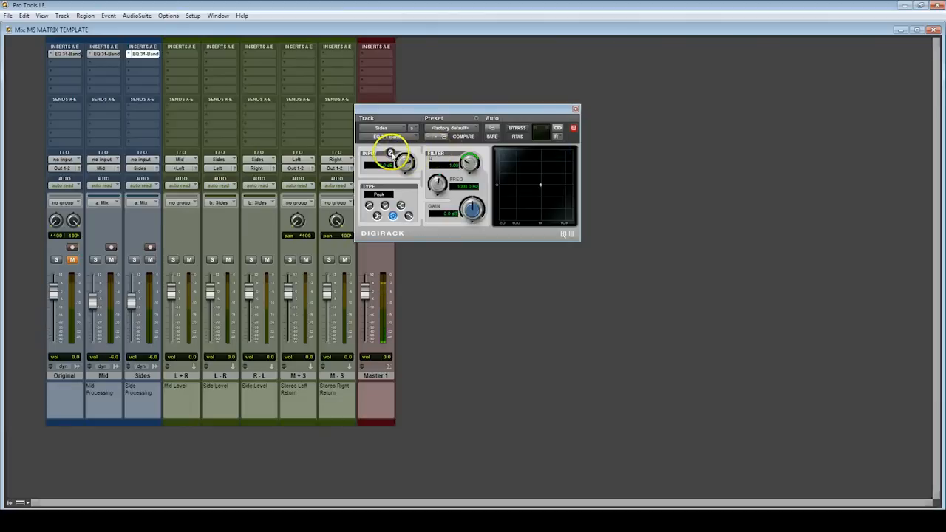
Compare the phase invert settings of the left and right channels in the Sides track's EQ 3 1-Band and close the plug-in window
{"action": "left_click", "coordinate": [558, 137]}
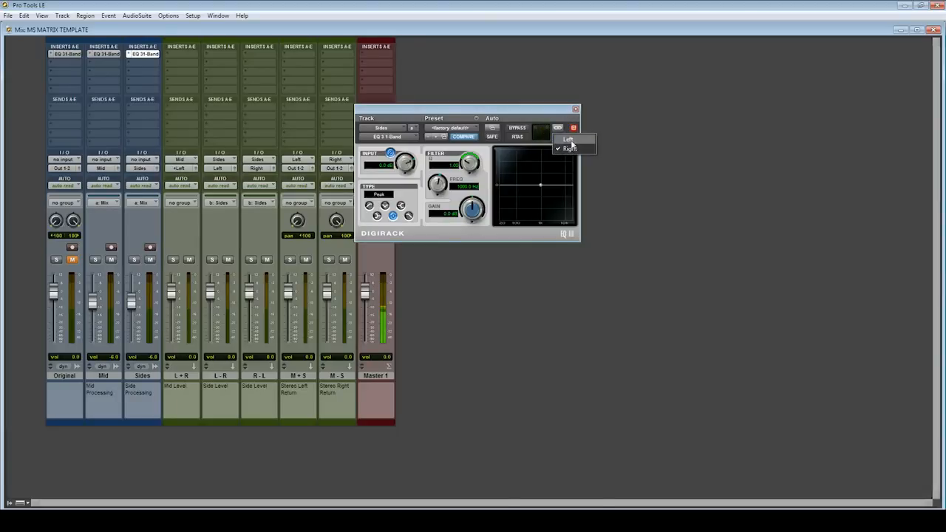
{"action": "left_click", "coordinate": [571, 140]}
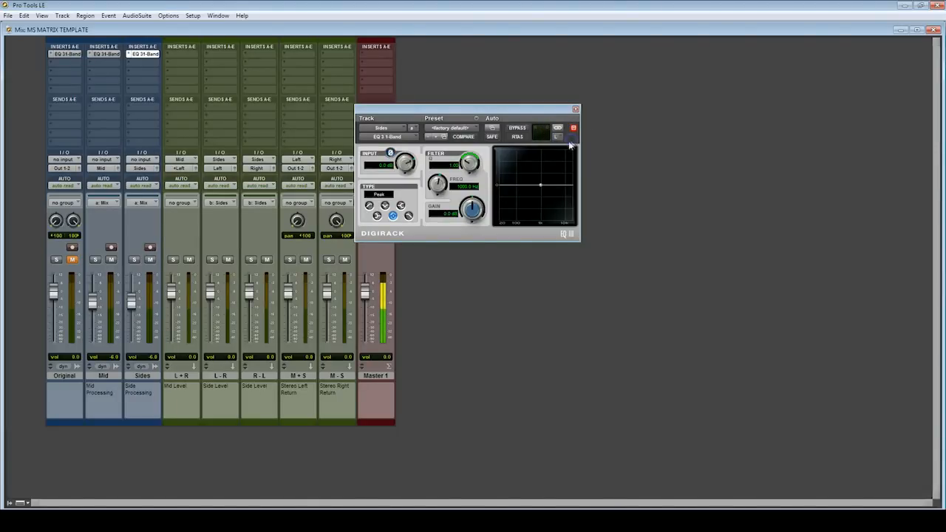
{"action": "left_click", "coordinate": [560, 141]}
{"action": "left_click", "coordinate": [569, 149]}
{"action": "left_click", "coordinate": [563, 141]}
{"action": "left_click", "coordinate": [567, 140]}
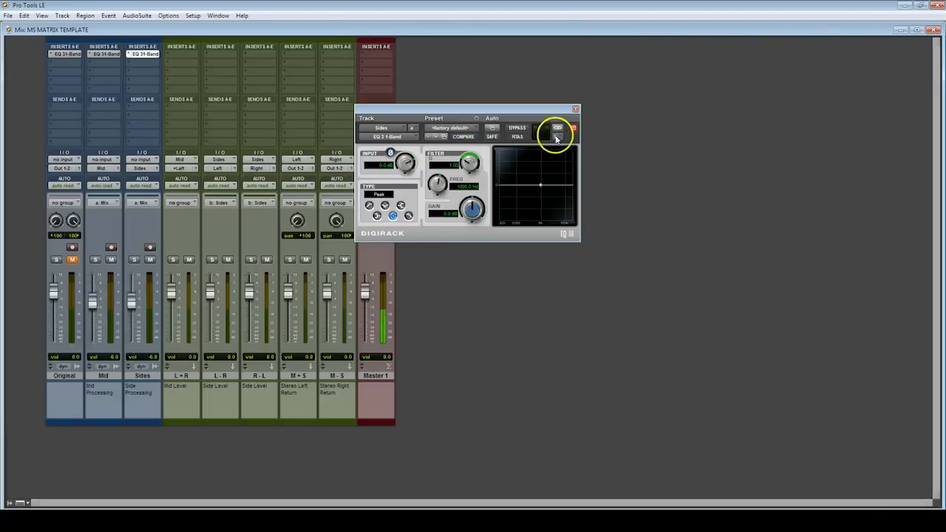
{"action": "left_click", "coordinate": [558, 140]}
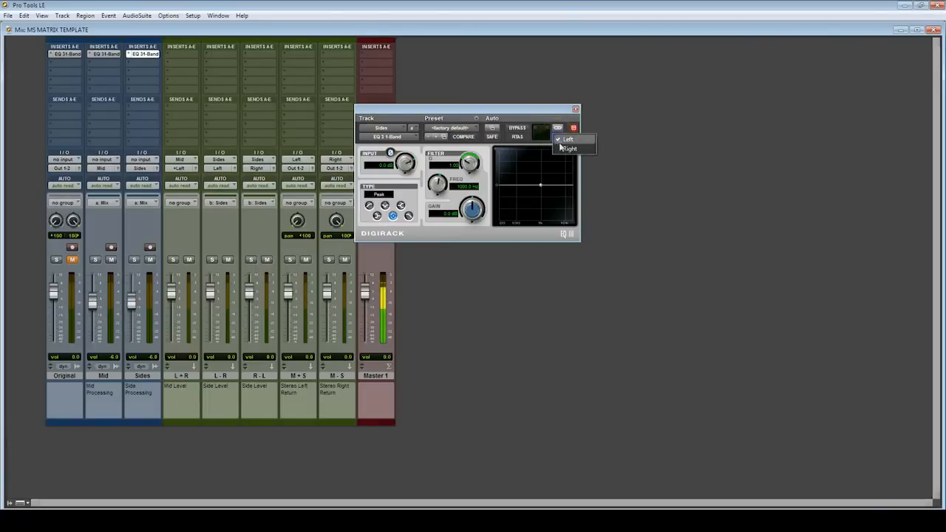
{"action": "left_click", "coordinate": [569, 148]}
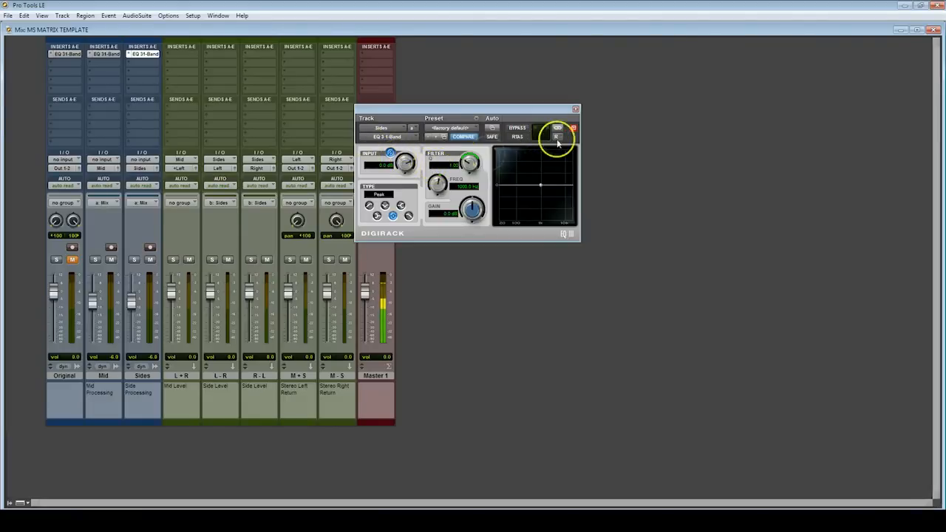
{"action": "left_click", "coordinate": [576, 109]}
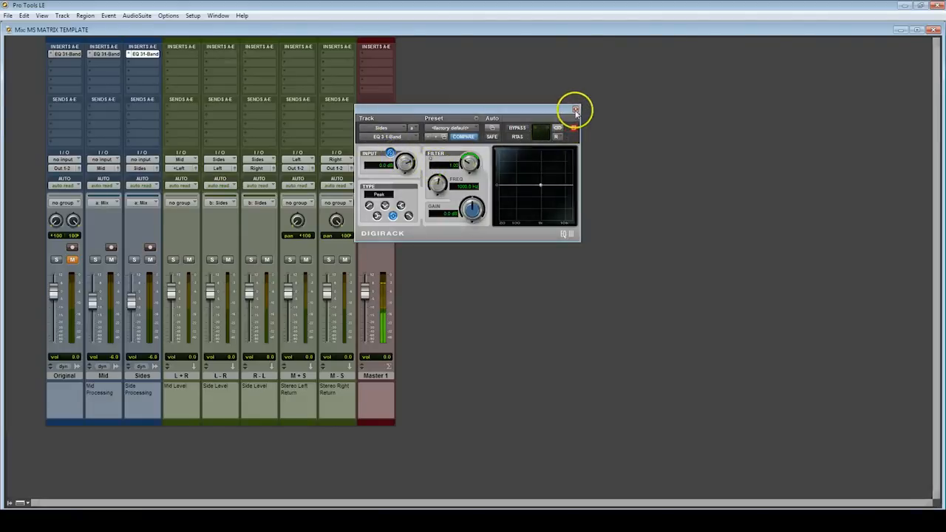
Insert a mono EQ 3 1-Band on the L + R track and copy it to the L - R and R - L tracks
{"action": "left_click", "coordinate": [185, 59]}
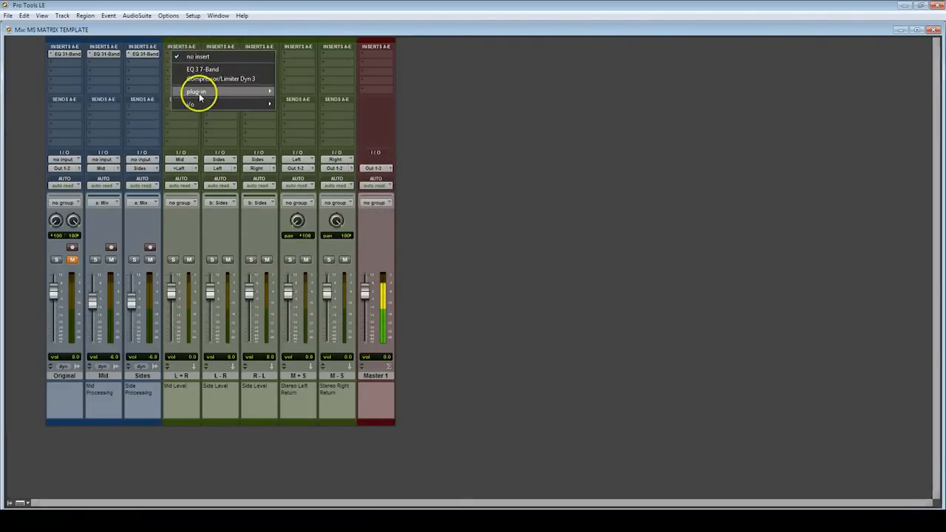
{"action": "mouse_move", "coordinate": [198, 94]}
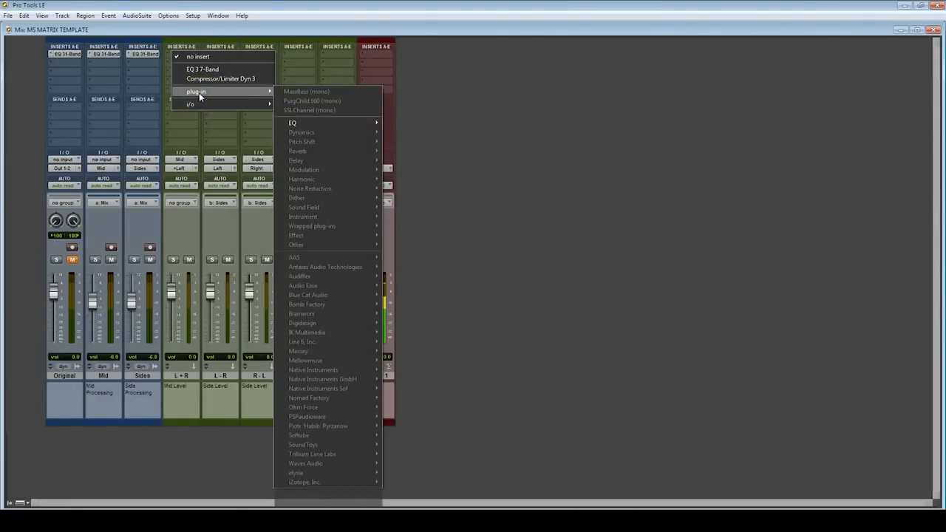
{"action": "mouse_move", "coordinate": [308, 125]}
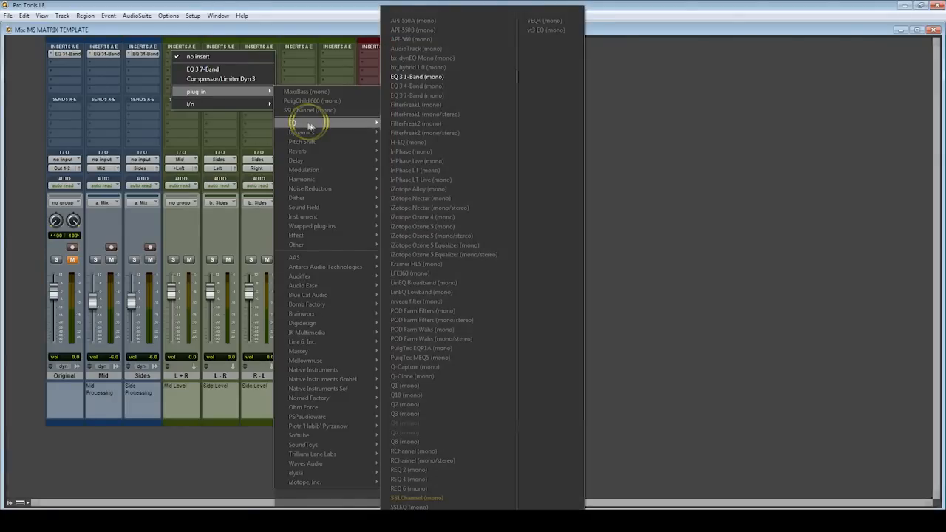
{"action": "left_click", "coordinate": [432, 76]}
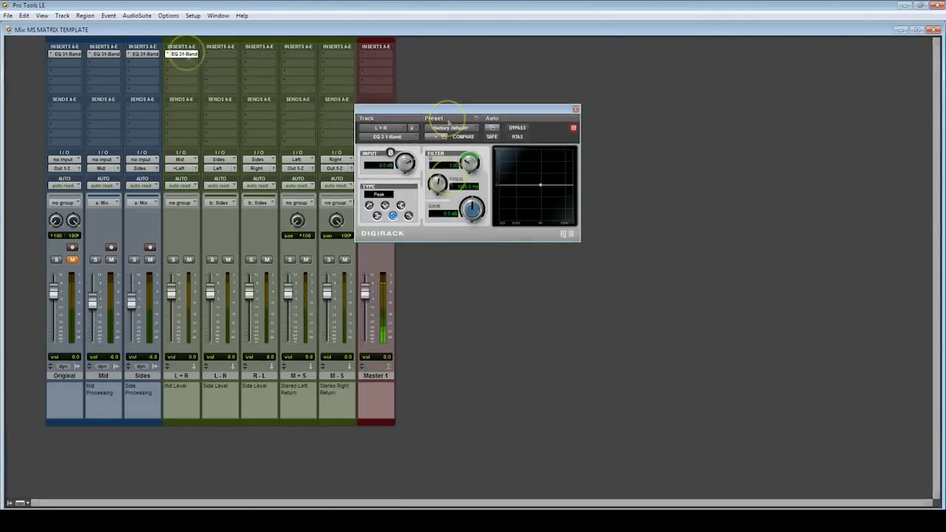
{"action": "left_click_drag", "start_coordinate": [258, 56], "coordinate": [260, 56]}
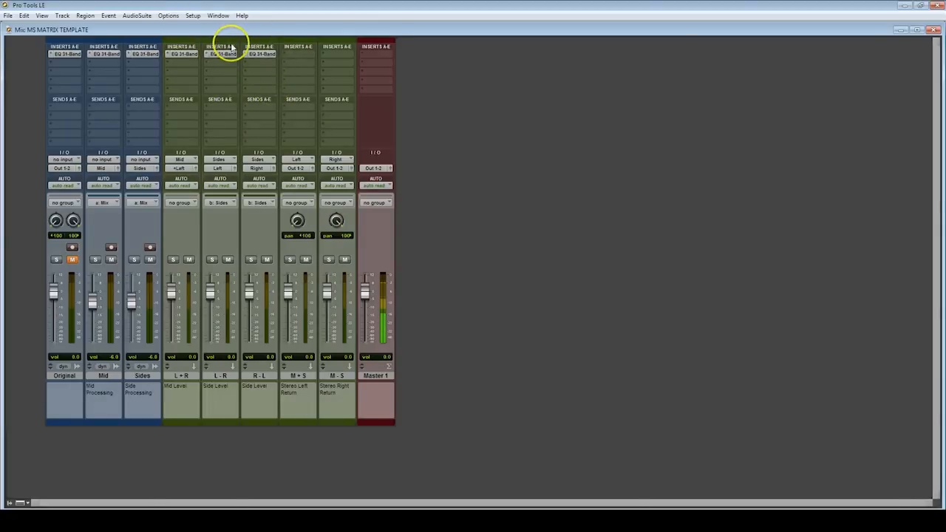
Review the phase settings in the L + R and L - R tracks' EQ 3 1-Band plug-ins and close each window
{"action": "left_click", "coordinate": [185, 53]}
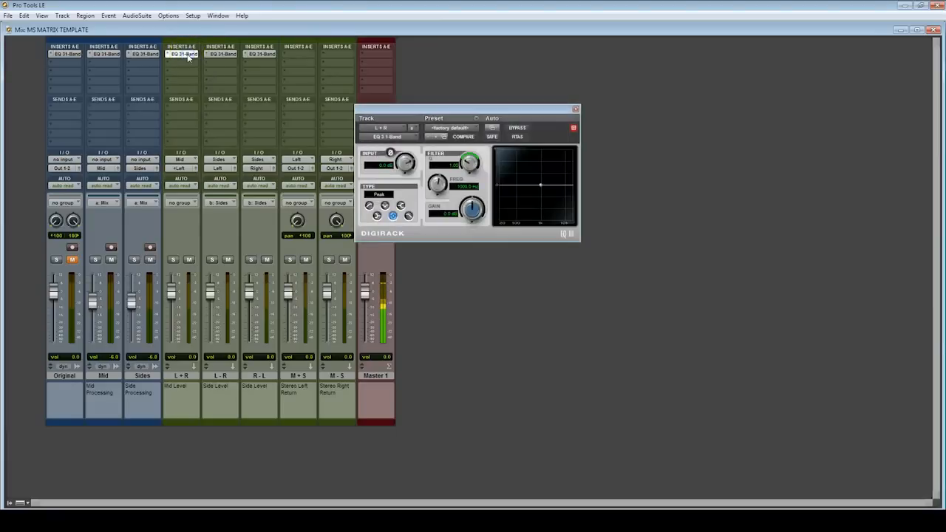
{"action": "left_click", "coordinate": [575, 110]}
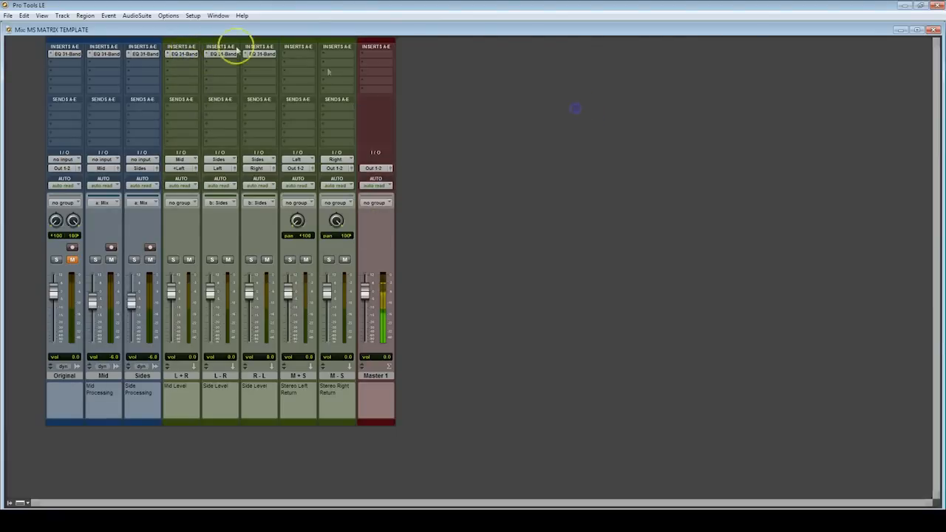
{"action": "left_click", "coordinate": [219, 54]}
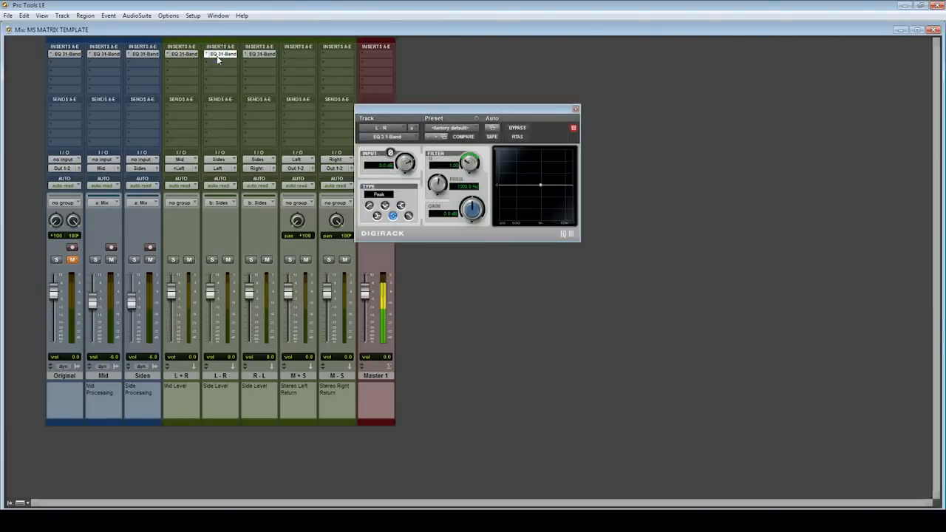
{"action": "left_click", "coordinate": [137, 375]}
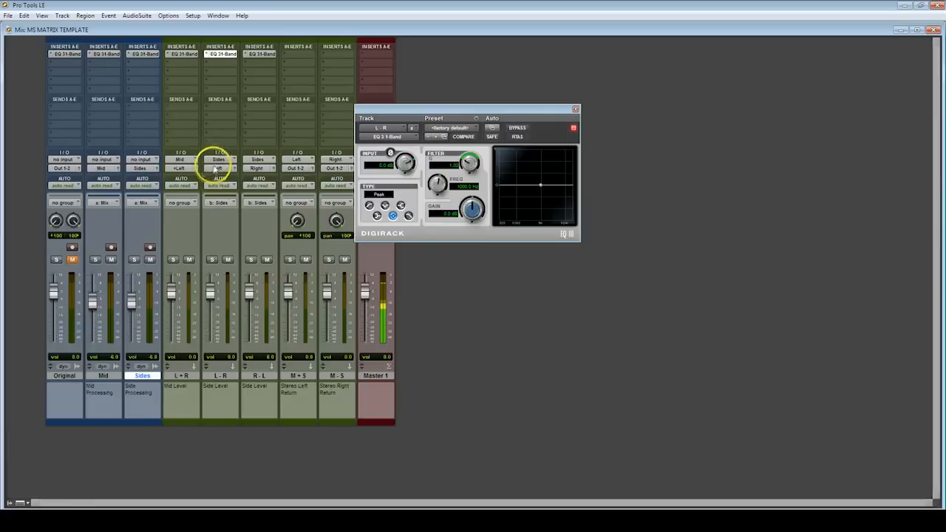
{"action": "left_click", "coordinate": [575, 108]}
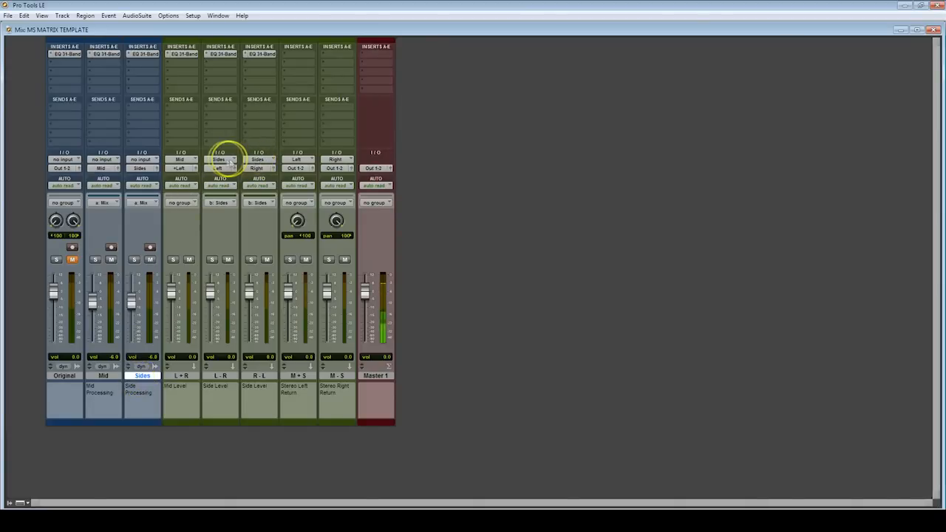
Turn on phase invert in the R - L track's EQ 3 1-Band and close the plug-in window
{"action": "left_click", "coordinate": [259, 55]}
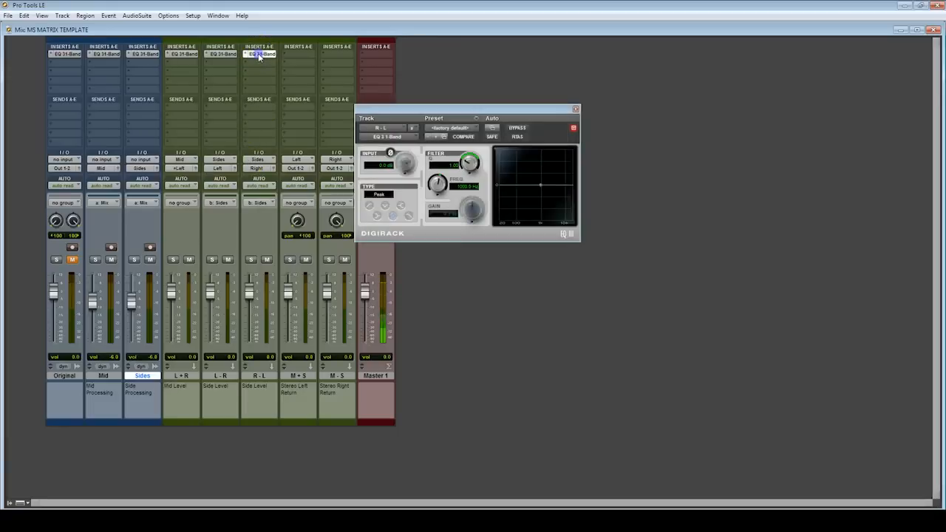
{"action": "left_click", "coordinate": [390, 153]}
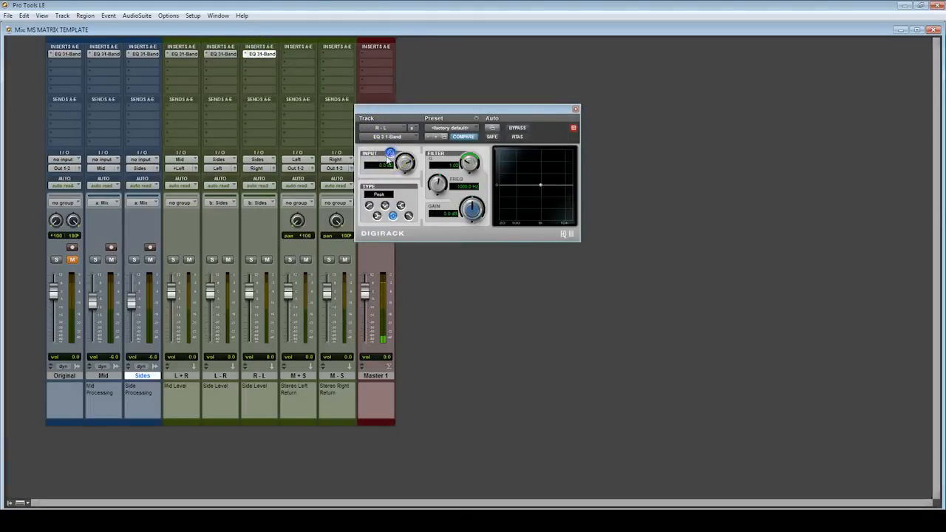
{"action": "left_click", "coordinate": [576, 108]}
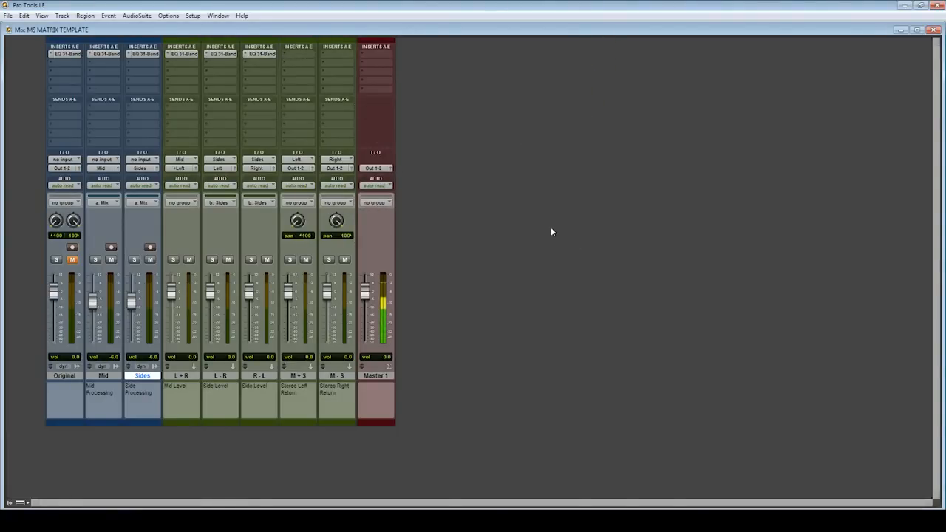
Place the Fahrt Zum Hades - Mix 1 region at the session start on the Original, Mid and Sides tracks in the Edit window
{"action": "key", "text": "ctrl+equal"}
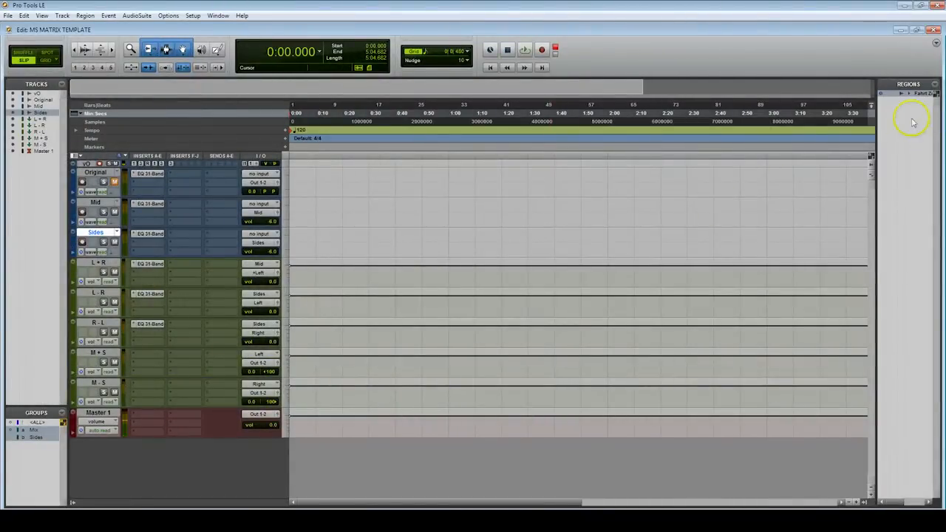
{"action": "left_click_drag", "start_coordinate": [821, 124], "coordinate": [391, 240]}
{"action": "left_click_drag", "start_coordinate": [370, 186], "coordinate": [328, 189]}
{"action": "scroll", "coordinate": [328, 190], "scroll_direction": "up", "scroll_amount": 10}
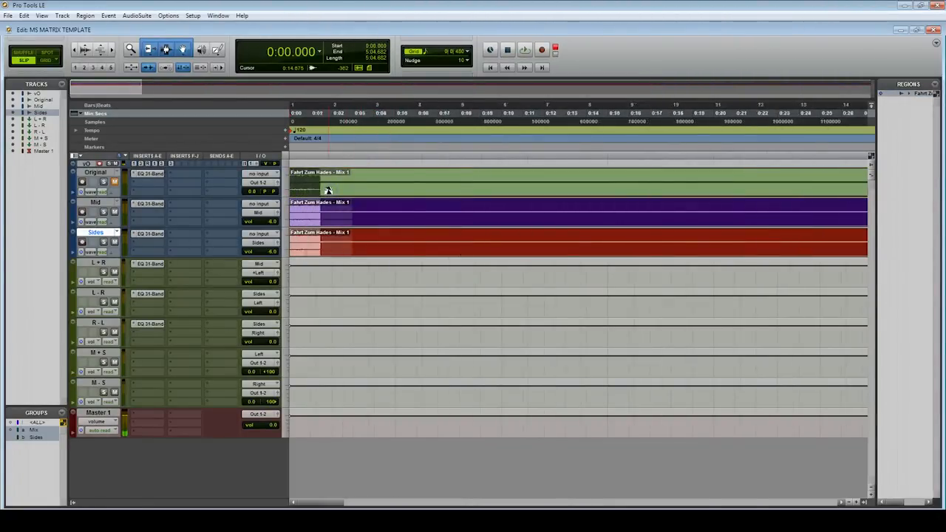
{"action": "scroll", "coordinate": [328, 189], "scroll_direction": "down", "scroll_amount": 10}
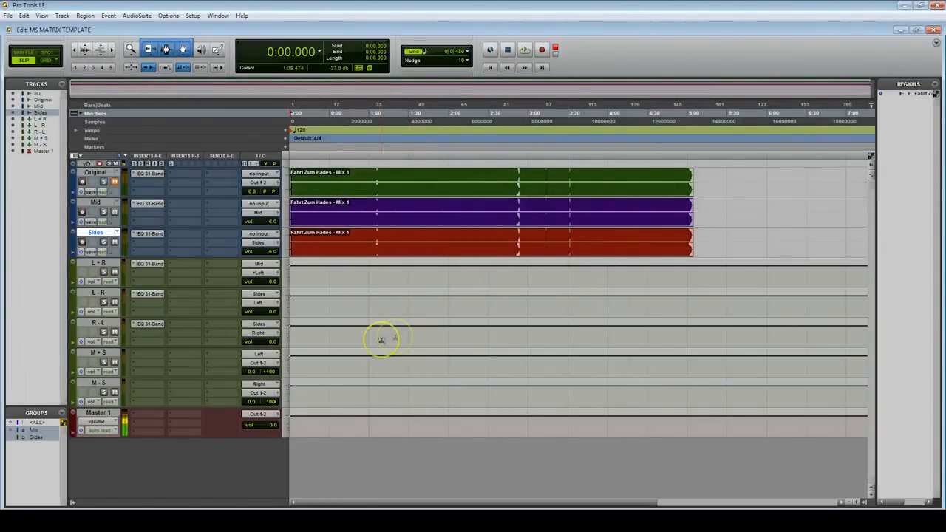
Play the session in the Mix window, audition it with the L + R fader pulled fully down, and reset that fader to 0.0 dB
{"action": "key", "text": "space"}
{"action": "key", "text": "ctrl+equal"}
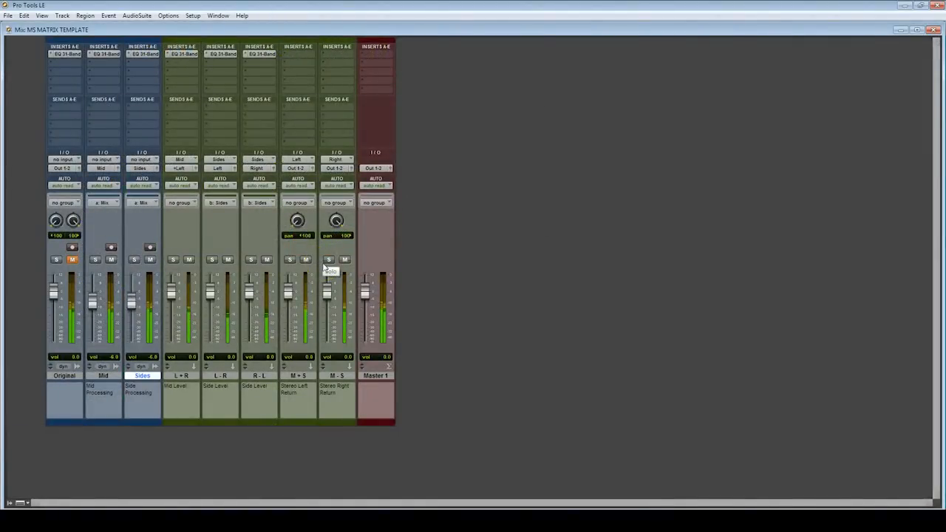
{"action": "left_click", "coordinate": [239, 262]}
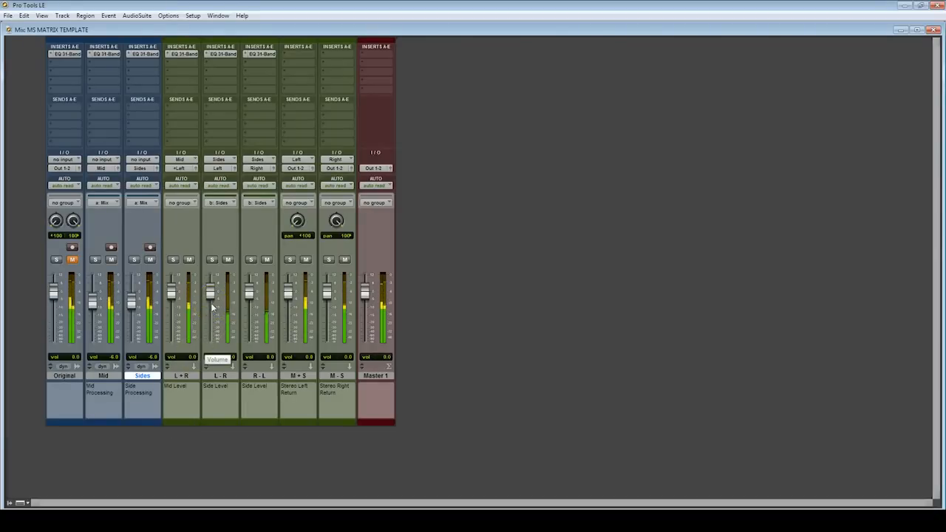
{"action": "left_click", "coordinate": [172, 294]}
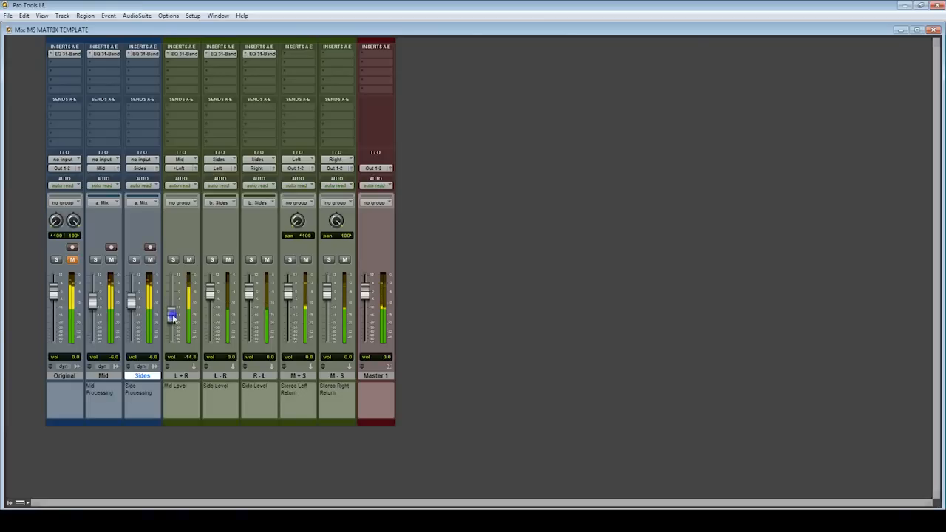
{"action": "mouse_move", "coordinate": [172, 323]}
{"action": "left_mouse_down"}
{"action": "mouse_move", "coordinate": [173, 332]}
{"action": "mouse_move", "coordinate": [172, 316]}
{"action": "left_mouse_up"}
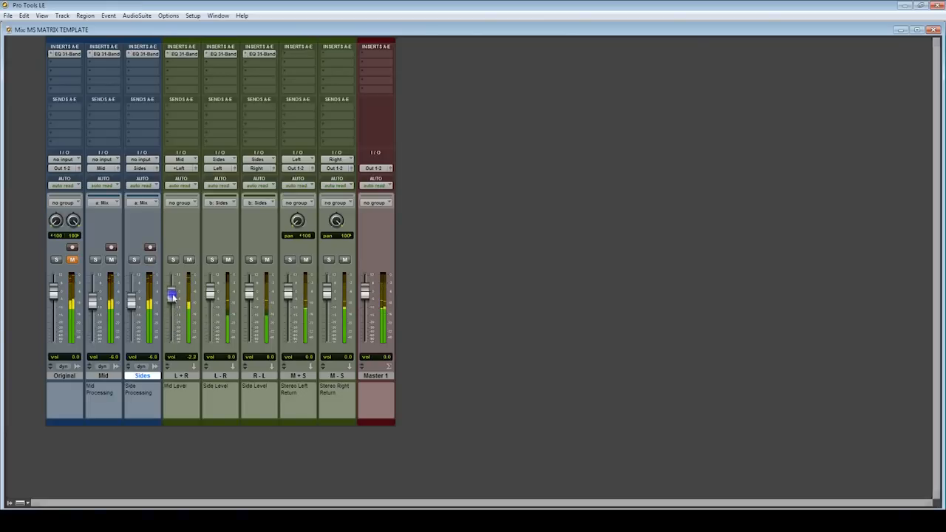
{"action": "left_click_drag", "start_coordinate": [172, 320], "coordinate": [172, 356]}
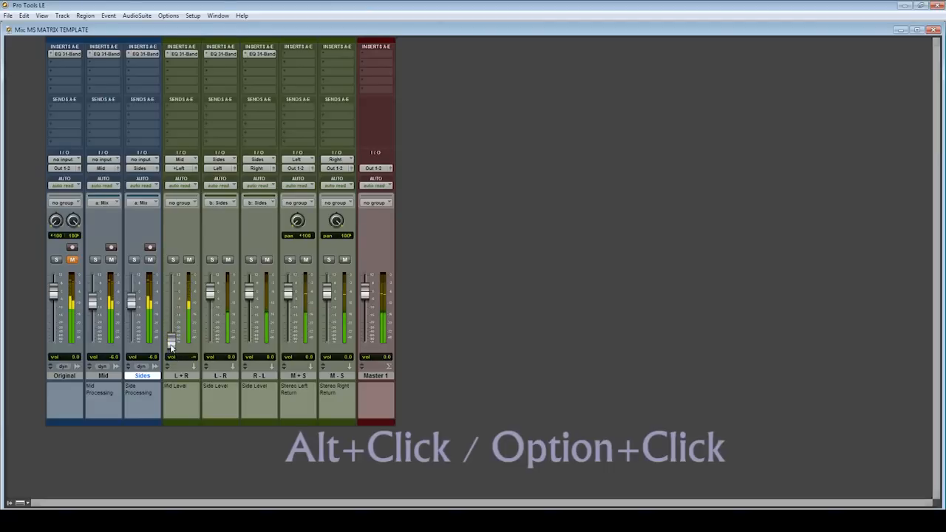
{"action": "left_click", "coordinate": [171, 346], "text": "alt"}
Audition the mid signal alone by pulling the grouped L - R and R - L faders fully down, and reset them to 0.0 dB
{"action": "left_click", "coordinate": [211, 292], "text": "alt"}
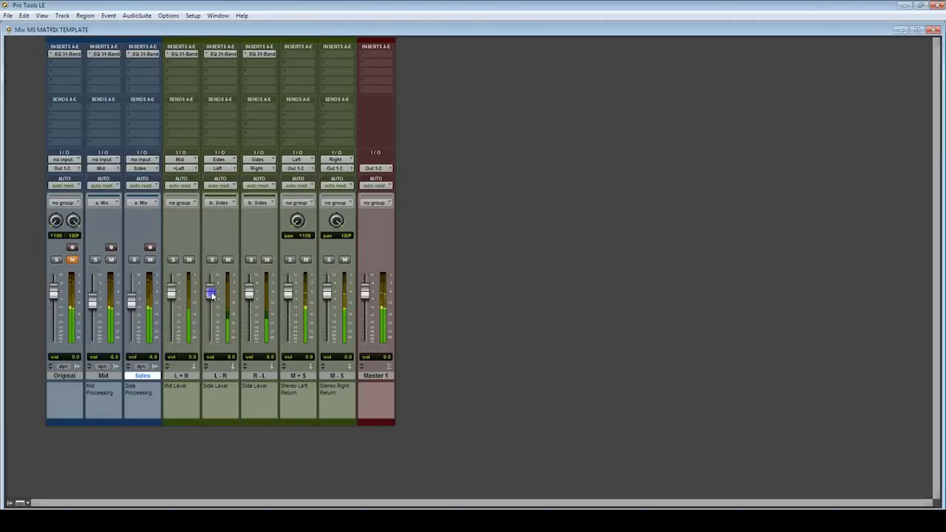
{"action": "left_click_drag", "start_coordinate": [211, 299], "coordinate": [212, 365]}
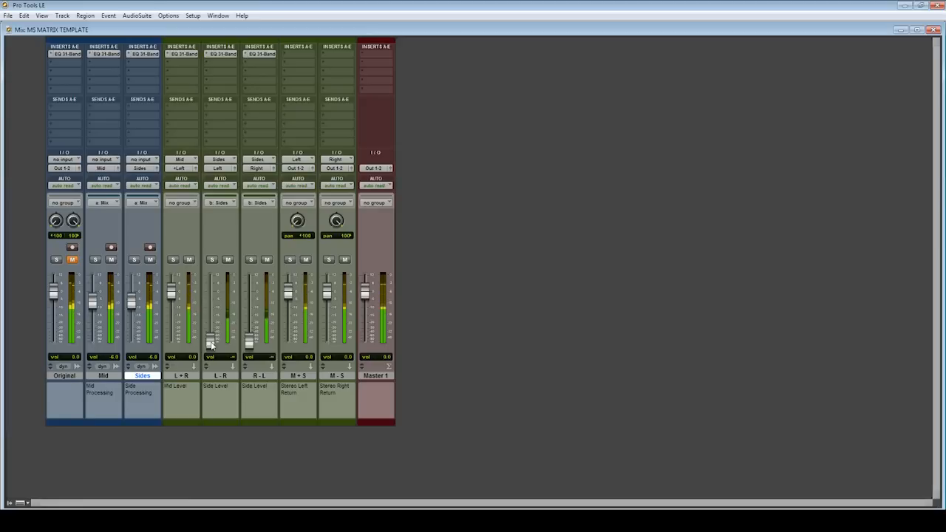
{"action": "left_click", "coordinate": [211, 343], "text": "alt"}
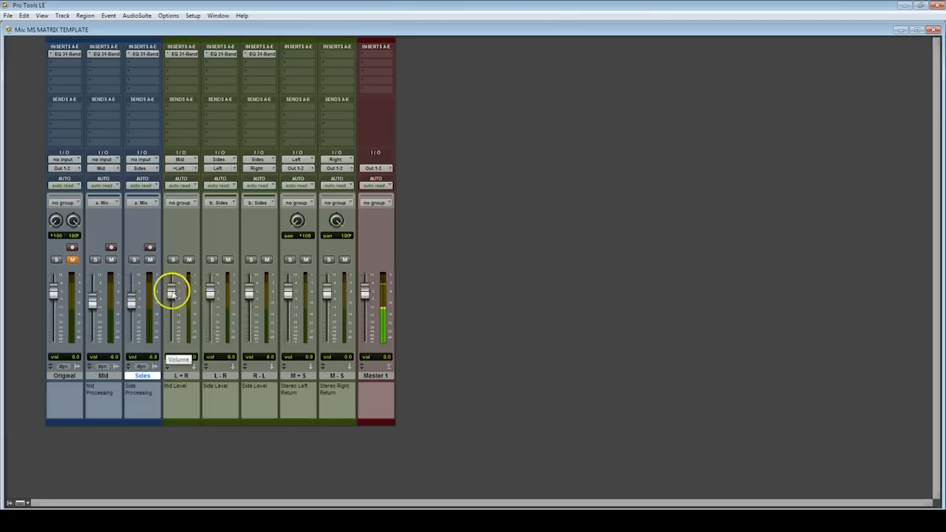
Pull the L + R track's volume fader all the way down
{"action": "left_click_drag", "start_coordinate": [170, 294], "coordinate": [170, 355]}
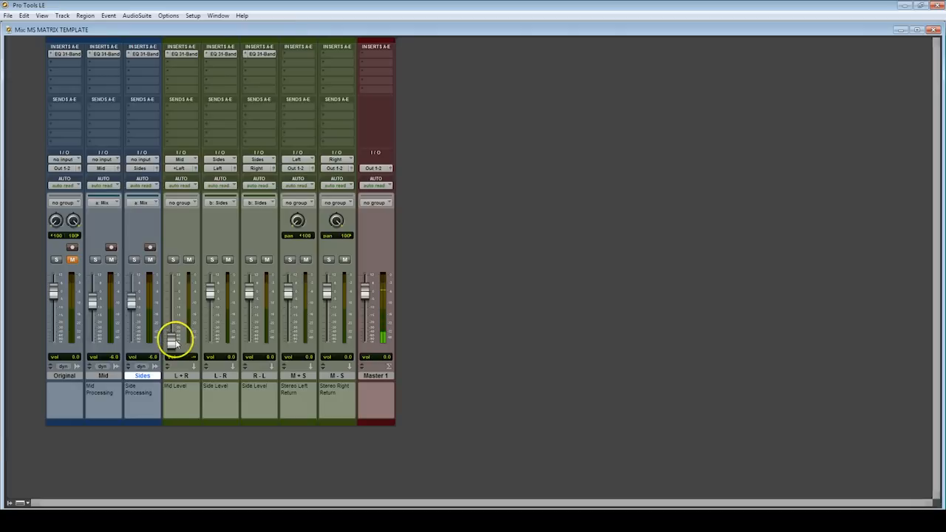
Reset the L + R fader to 0.0 dB and audition the mix with the grouped L - R and R - L faders pulled fully down
{"action": "left_click", "coordinate": [170, 340], "text": "alt"}
{"action": "left_click_drag", "start_coordinate": [211, 294], "coordinate": [212, 354]}
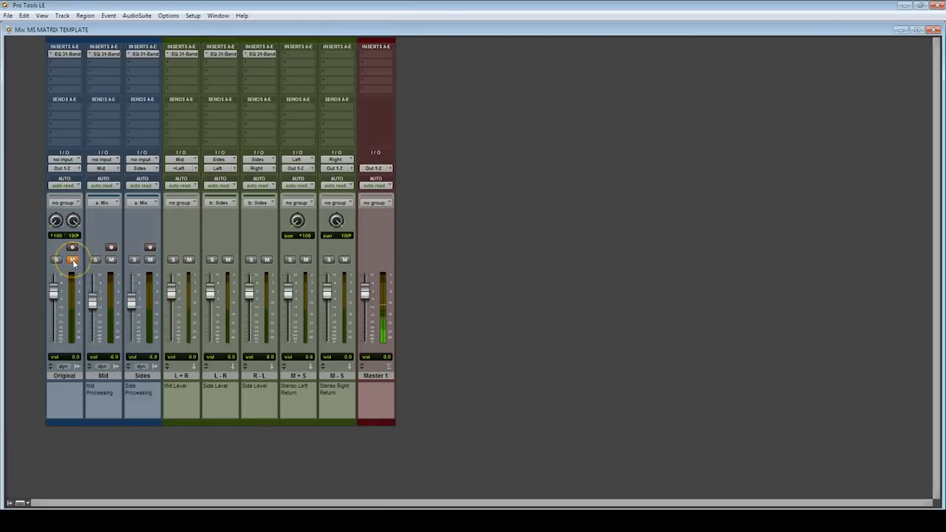
Unmute the Original track and check the phase inversion in its EQ 3 1-Band plug-in, closing the plug-in window
{"action": "left_click", "coordinate": [73, 260]}
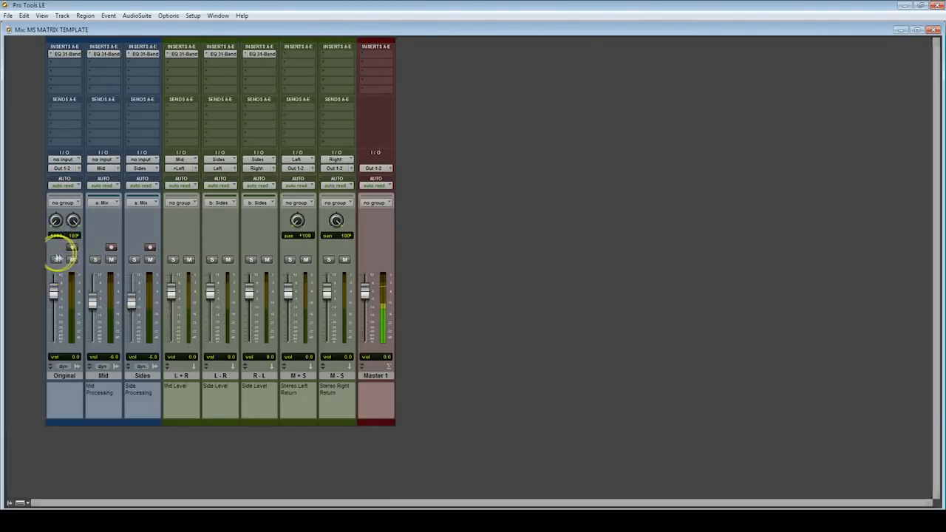
{"action": "left_click", "coordinate": [65, 54]}
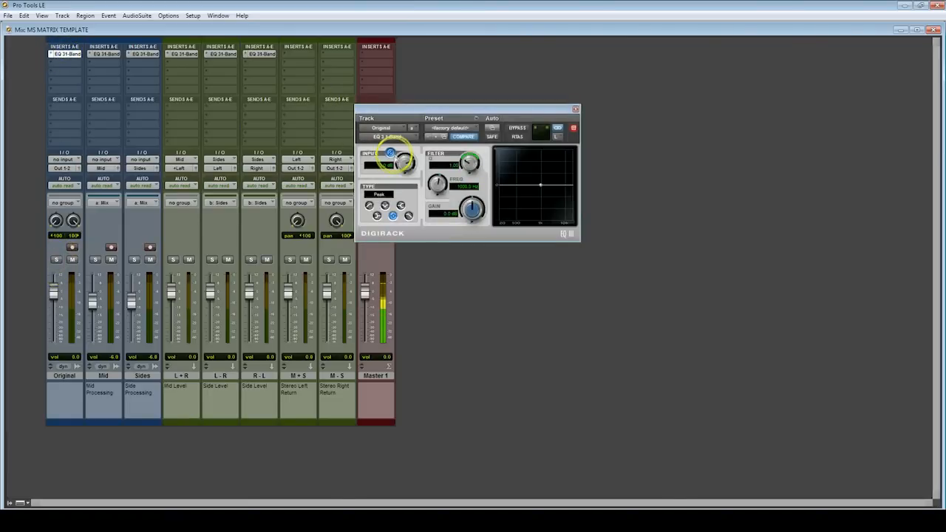
{"action": "left_click", "coordinate": [575, 109]}
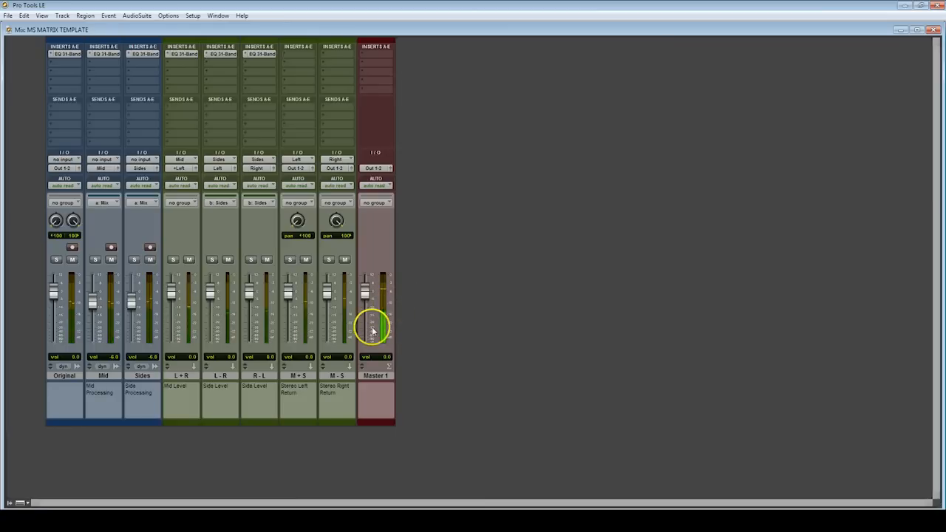
Compare the Original track with the Mid and Sides matrix by toggling their mutes, and recheck the Original track's phase-inverted EQ
{"action": "left_click", "coordinate": [72, 260]}
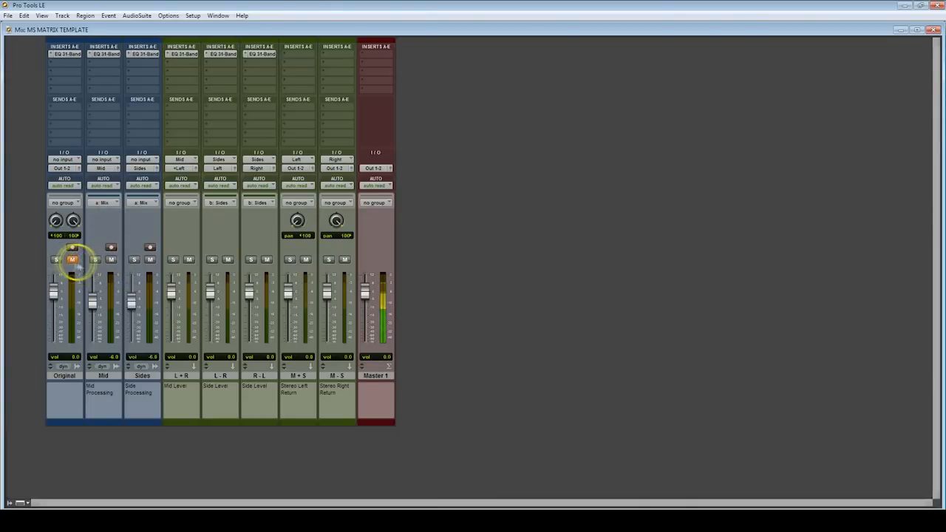
{"action": "left_click", "coordinate": [72, 260]}
{"action": "left_click", "coordinate": [111, 260]}
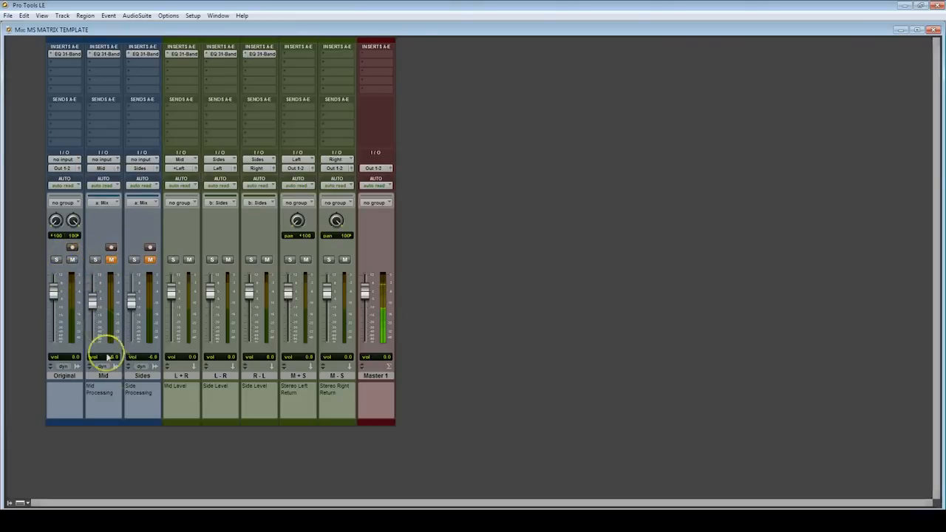
{"action": "left_click", "coordinate": [111, 260]}
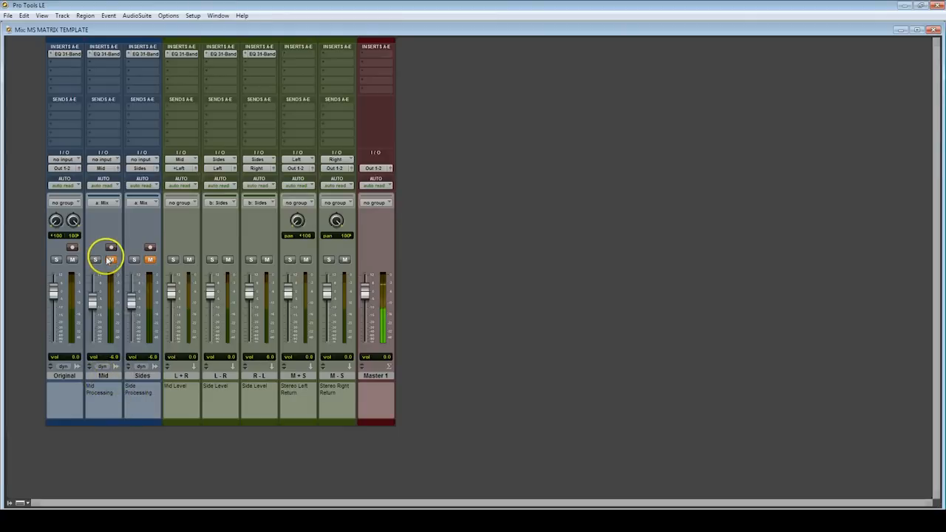
{"action": "left_click", "coordinate": [72, 260]}
{"action": "left_click", "coordinate": [73, 259]}
{"action": "left_click", "coordinate": [64, 54]}
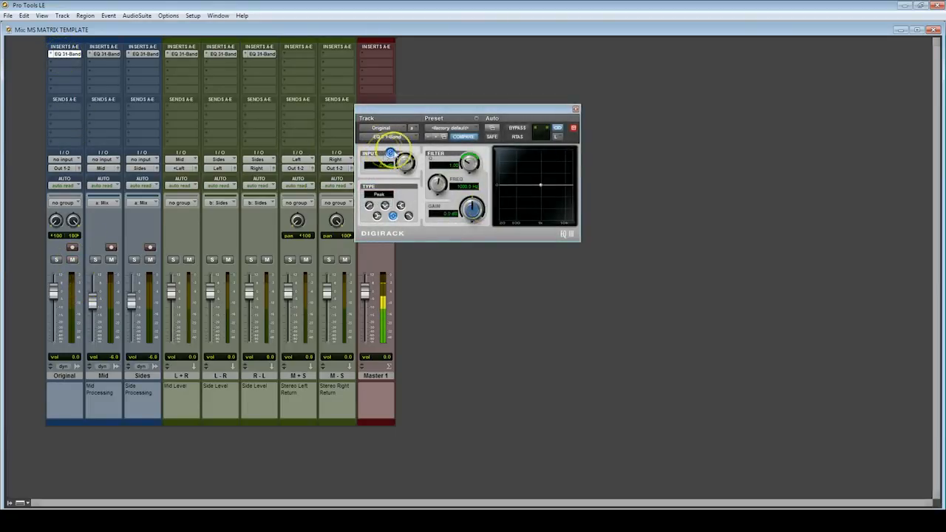
{"action": "left_click", "coordinate": [576, 110]}
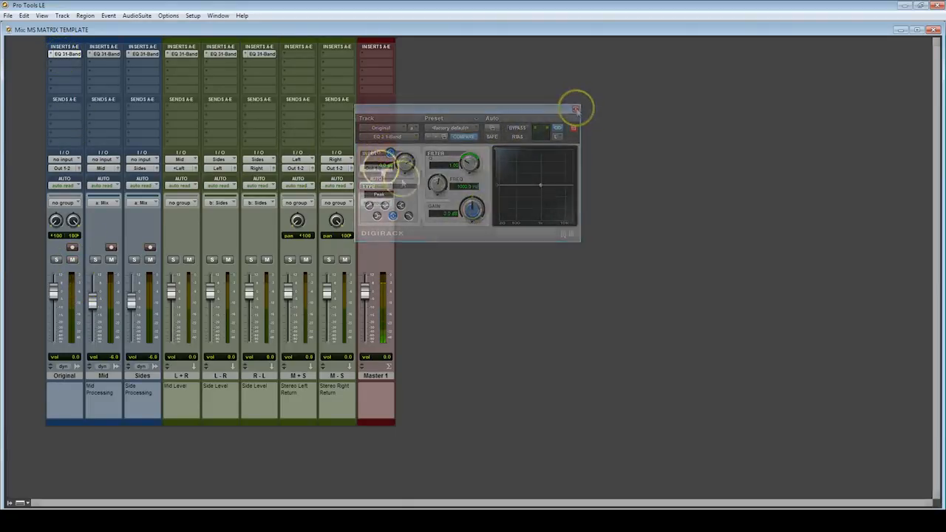
Insert a stereo EQ 3 1-Band in the Mid track's second insert and set it to High-Pass at 2.21 kHz
{"action": "left_click", "coordinate": [105, 68]}
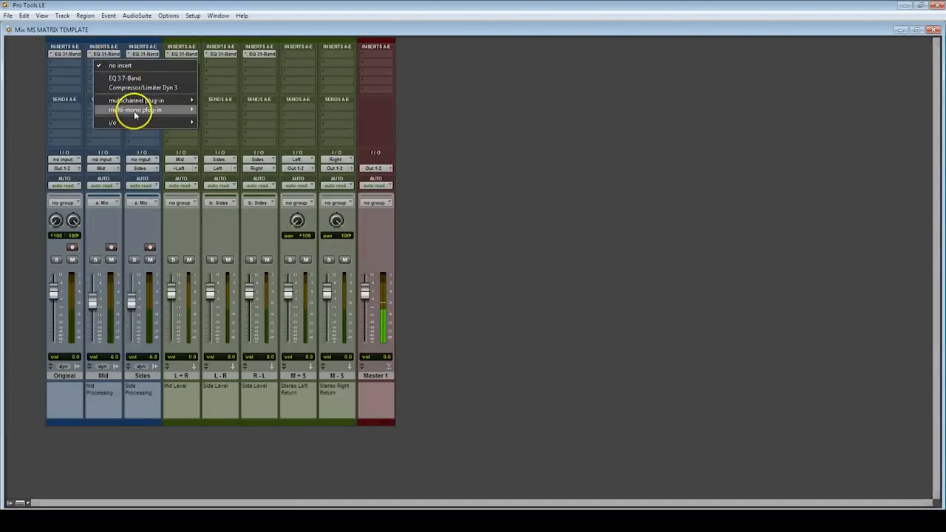
{"action": "mouse_move", "coordinate": [137, 103]}
{"action": "mouse_move", "coordinate": [211, 131]}
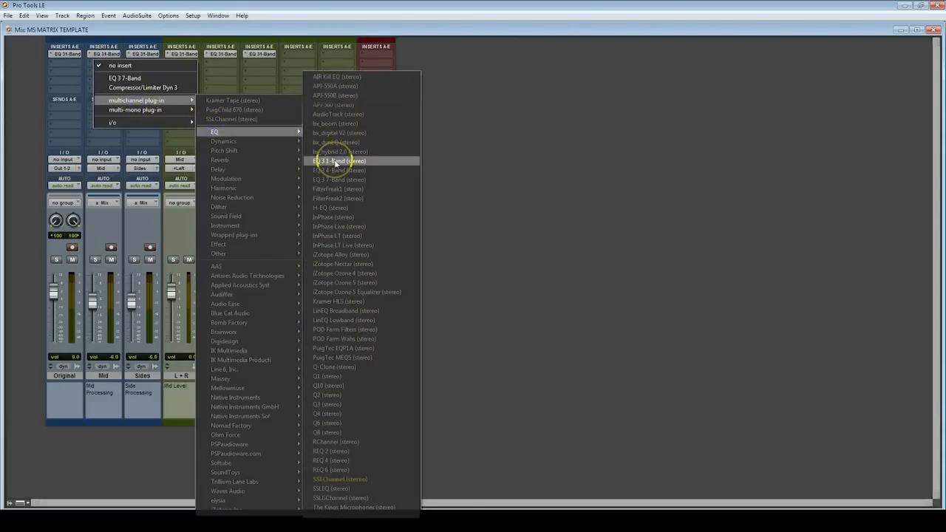
{"action": "left_click", "coordinate": [334, 156]}
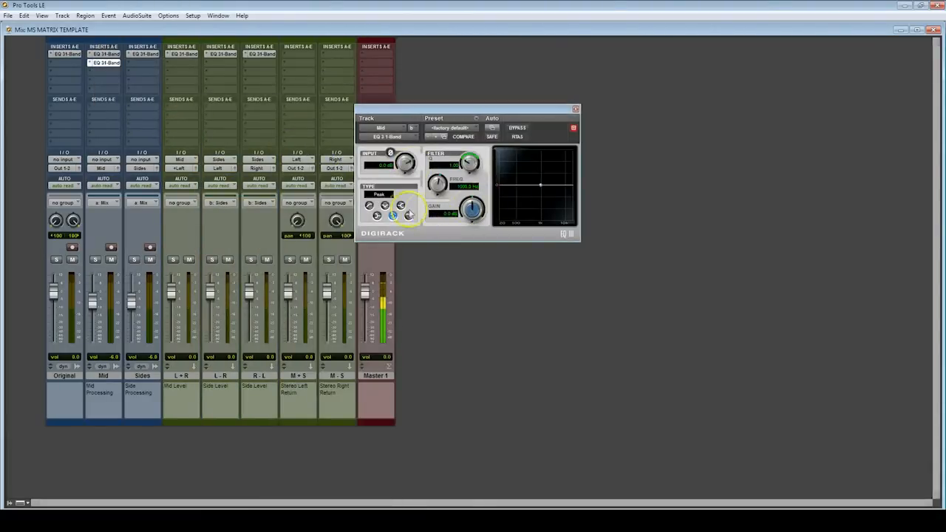
{"action": "left_click", "coordinate": [369, 205]}
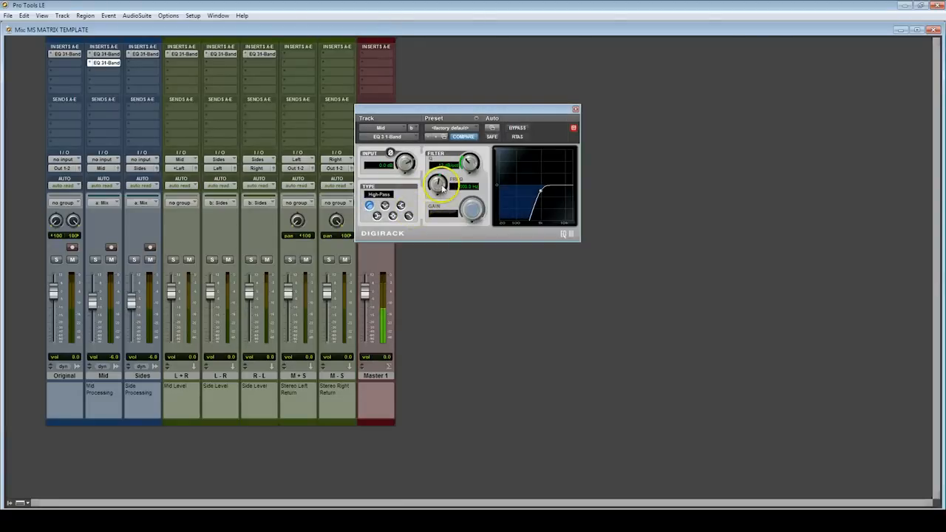
{"action": "left_click_drag", "start_coordinate": [439, 187], "coordinate": [438, 184]}
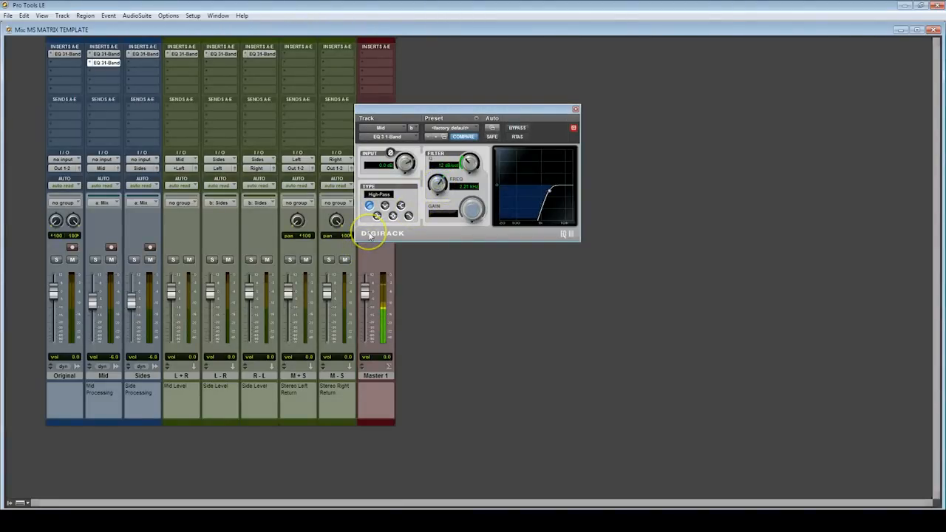
Copy the Mid track's high-pass EQ to the second insert of the Sides track and close the plug-in window
{"action": "left_click_drag", "start_coordinate": [116, 65], "coordinate": [140, 65]}
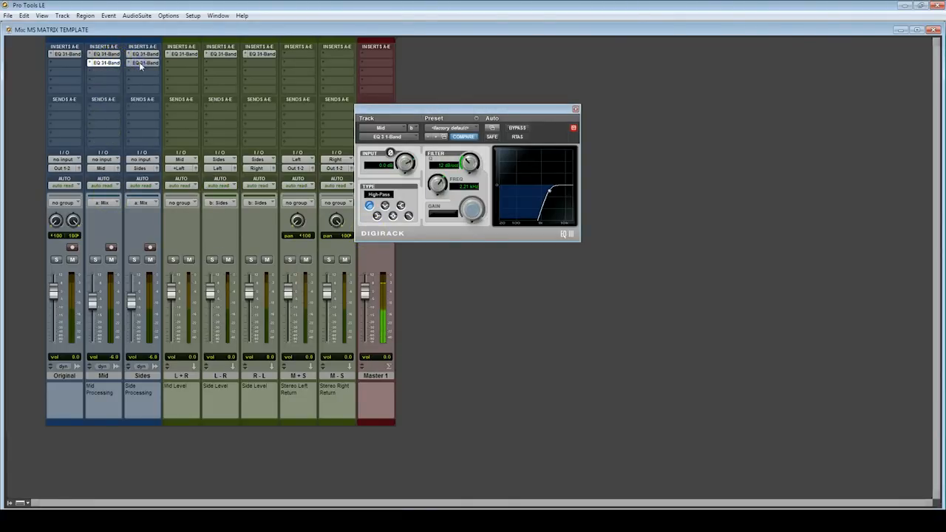
{"action": "right_click", "coordinate": [140, 65]}
{"action": "left_click", "coordinate": [150, 68]}
{"action": "left_click", "coordinate": [575, 109]}
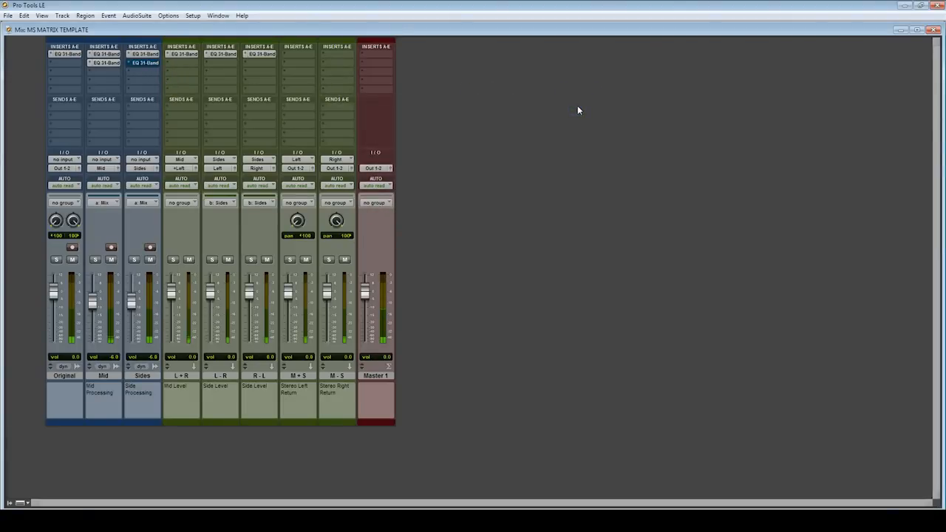
Mute the Original track and remove the high-pass EQs from the second inserts of the Mid and Sides tracks
{"action": "left_click", "coordinate": [73, 260]}
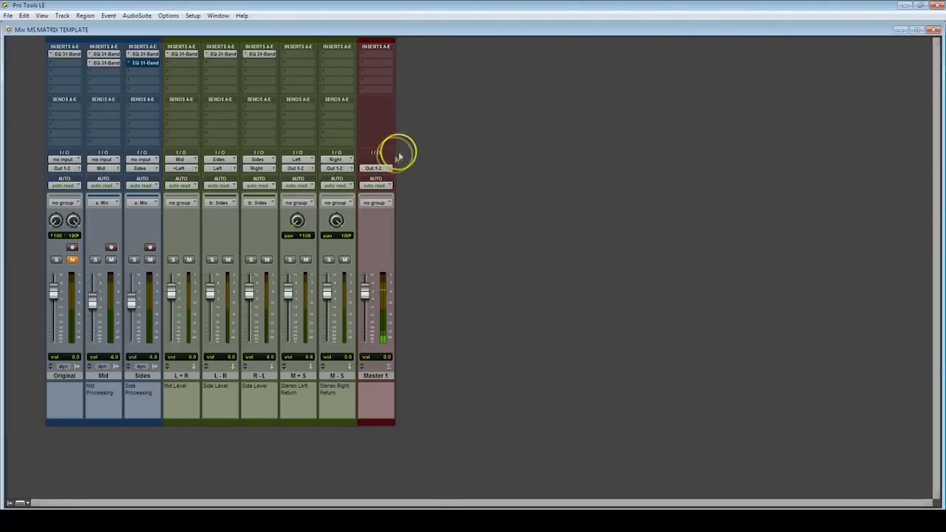
{"action": "left_click", "coordinate": [108, 65], "text": "ctrl+super"}
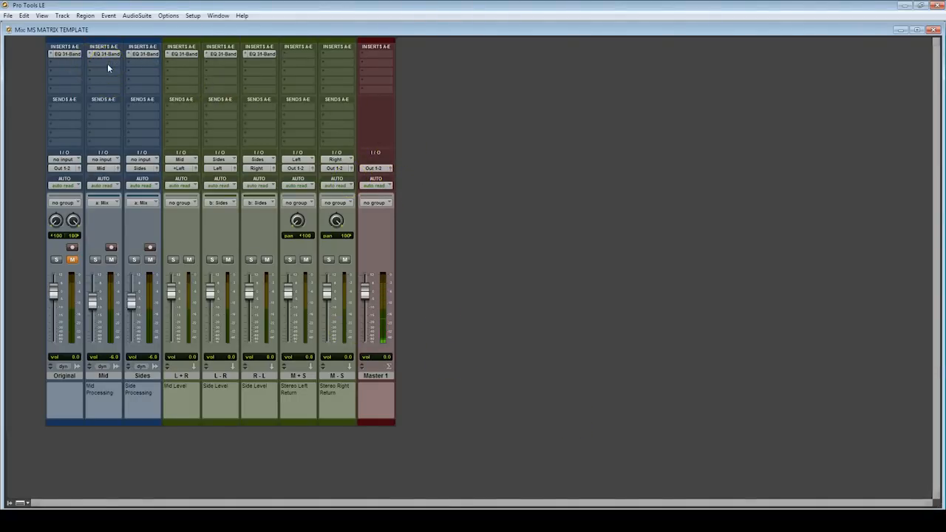
Insert a multichannel H-Delay in the Mid track's second insert and copy it to the same slot on the Sides track
{"action": "left_click", "coordinate": [107, 64]}
{"action": "mouse_move", "coordinate": [148, 99]}
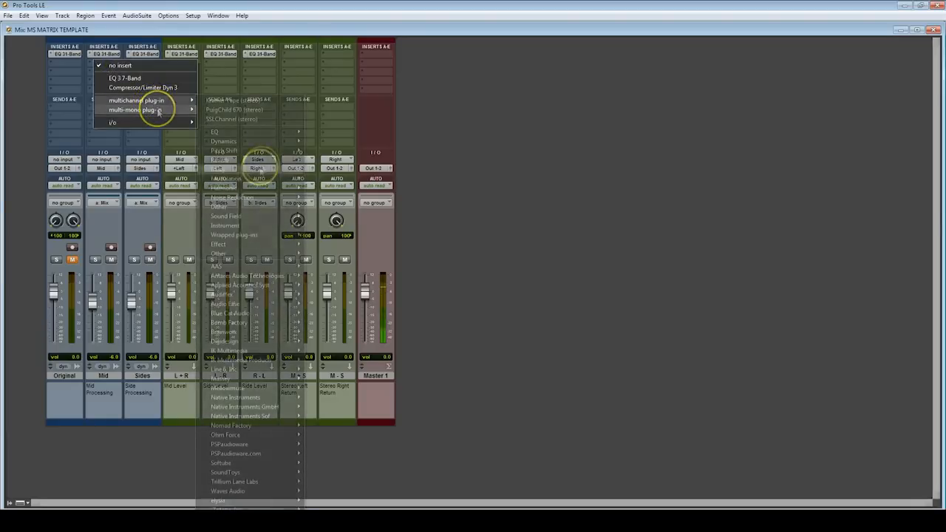
{"action": "mouse_move", "coordinate": [260, 171]}
{"action": "left_click", "coordinate": [340, 216]}
{"action": "left_click", "coordinate": [714, 106]}
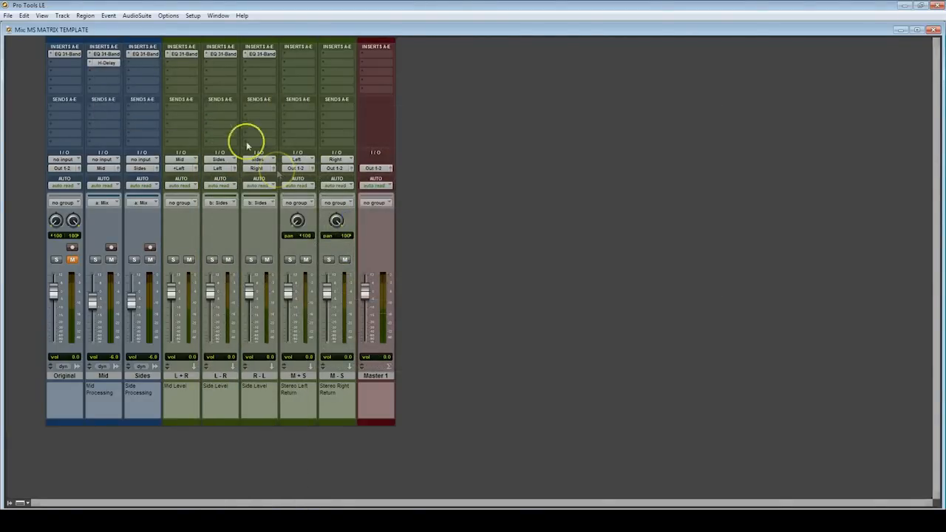
{"action": "left_click_drag", "start_coordinate": [120, 65], "coordinate": [143, 62]}
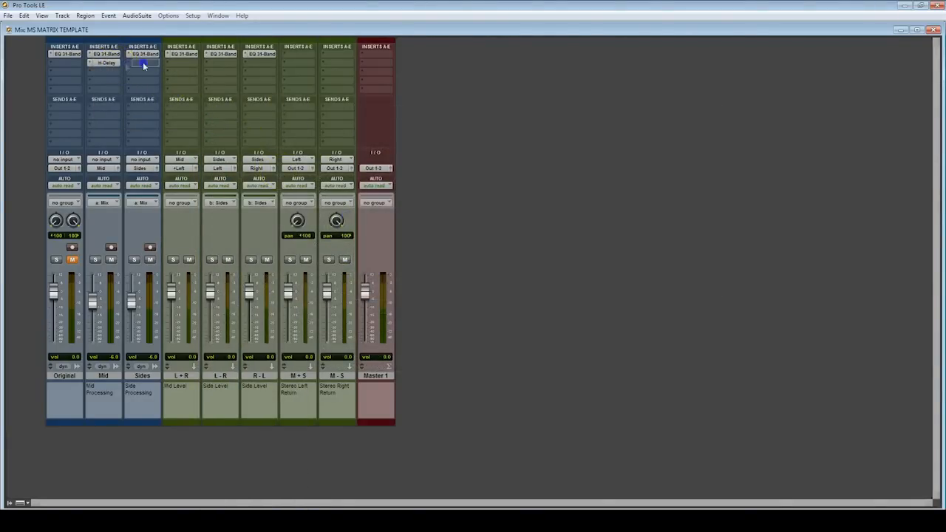
{"action": "left_click", "coordinate": [417, 381]}
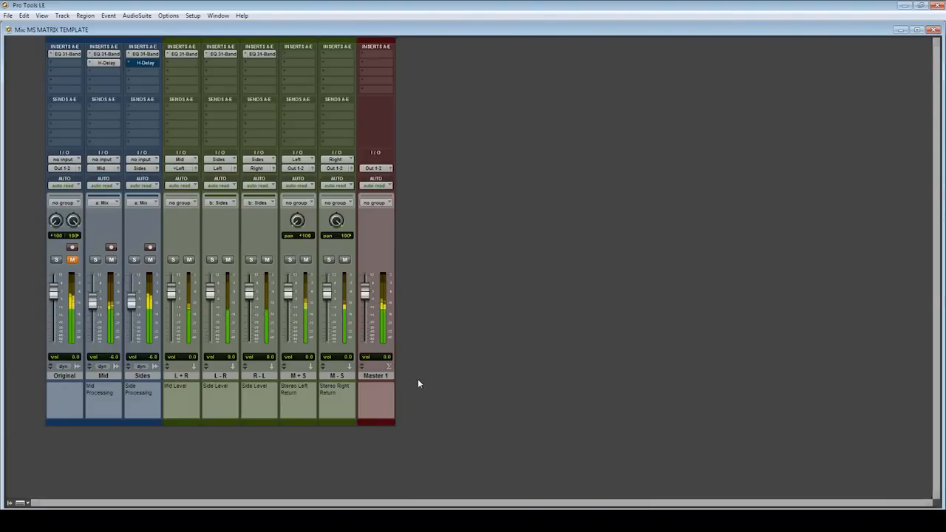
Audition the mid and side signals separately by muting and unmuting the R - L track and the L + R track in turn
{"action": "left_click", "coordinate": [267, 260]}
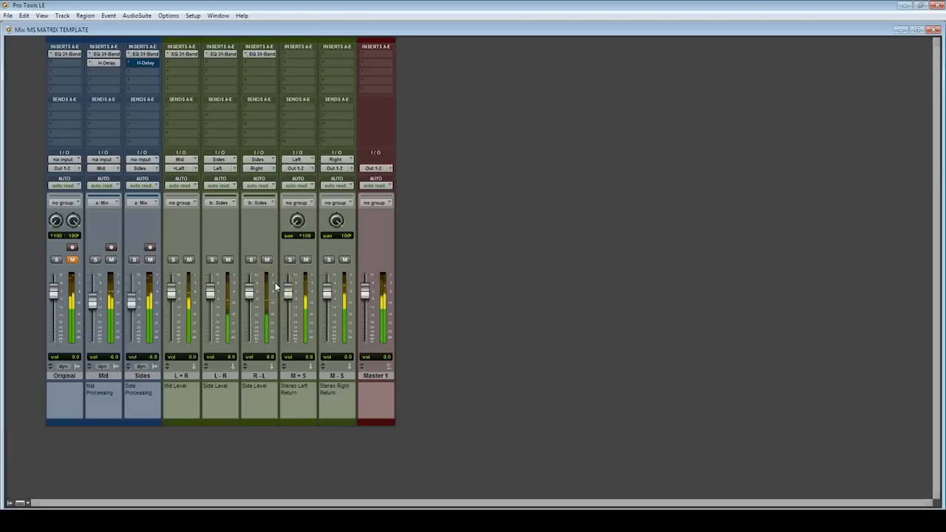
{"action": "left_click", "coordinate": [189, 259]}
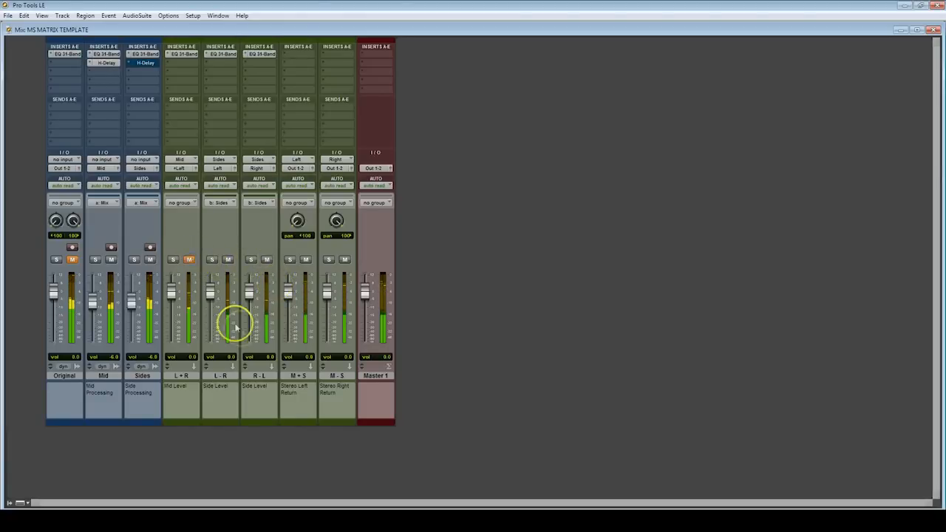
{"action": "left_click", "coordinate": [189, 259]}
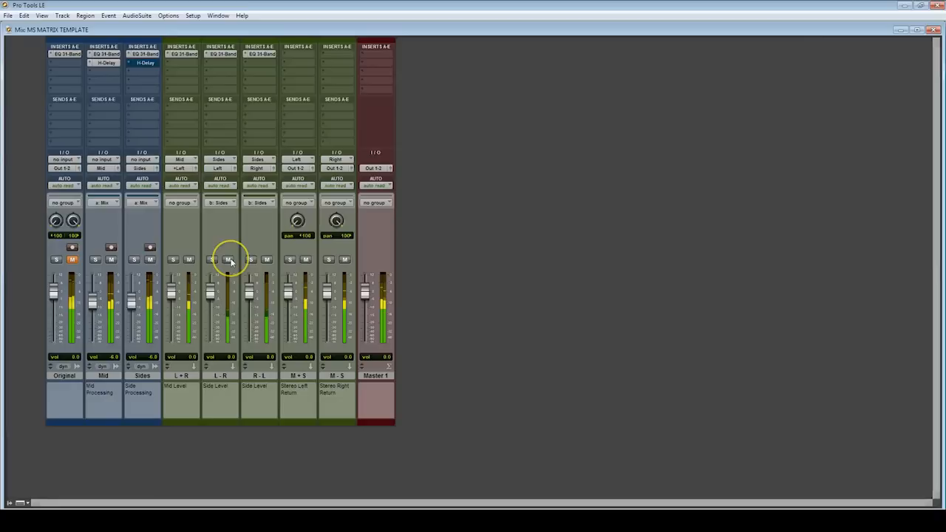